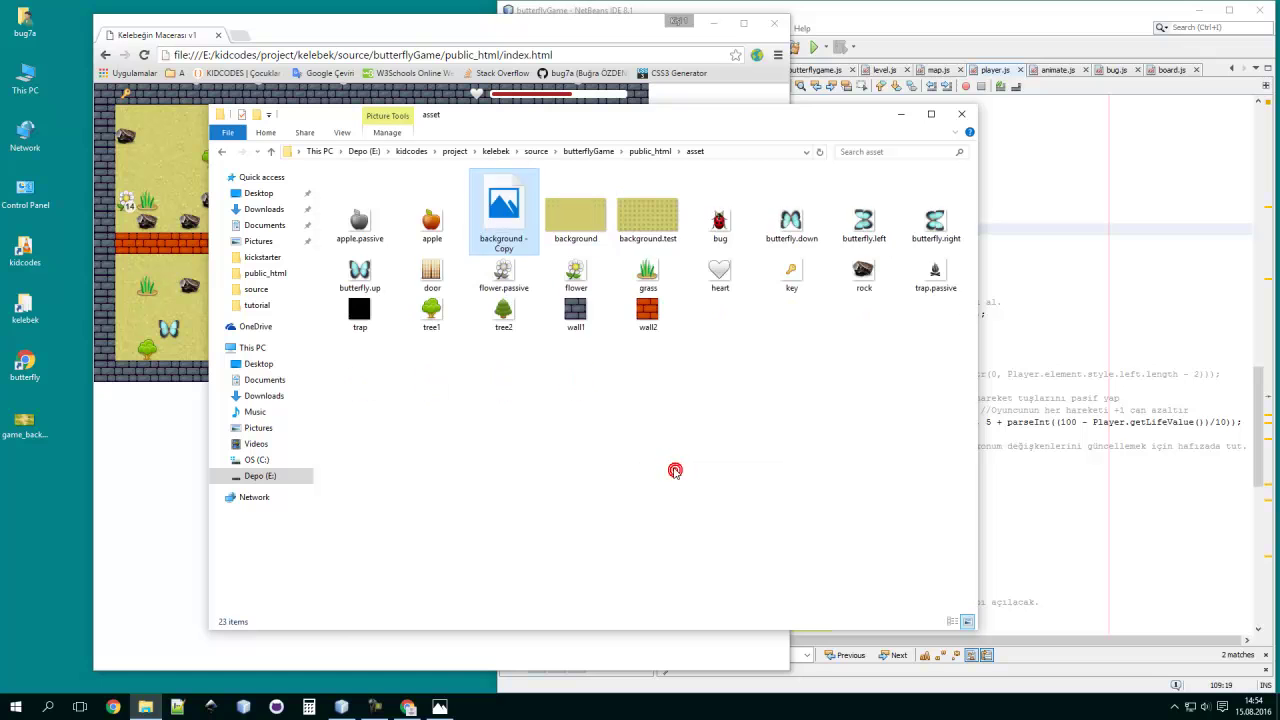
- Rename the "background - Copy" image in the asset folder to background.original
right_click(498, 216)
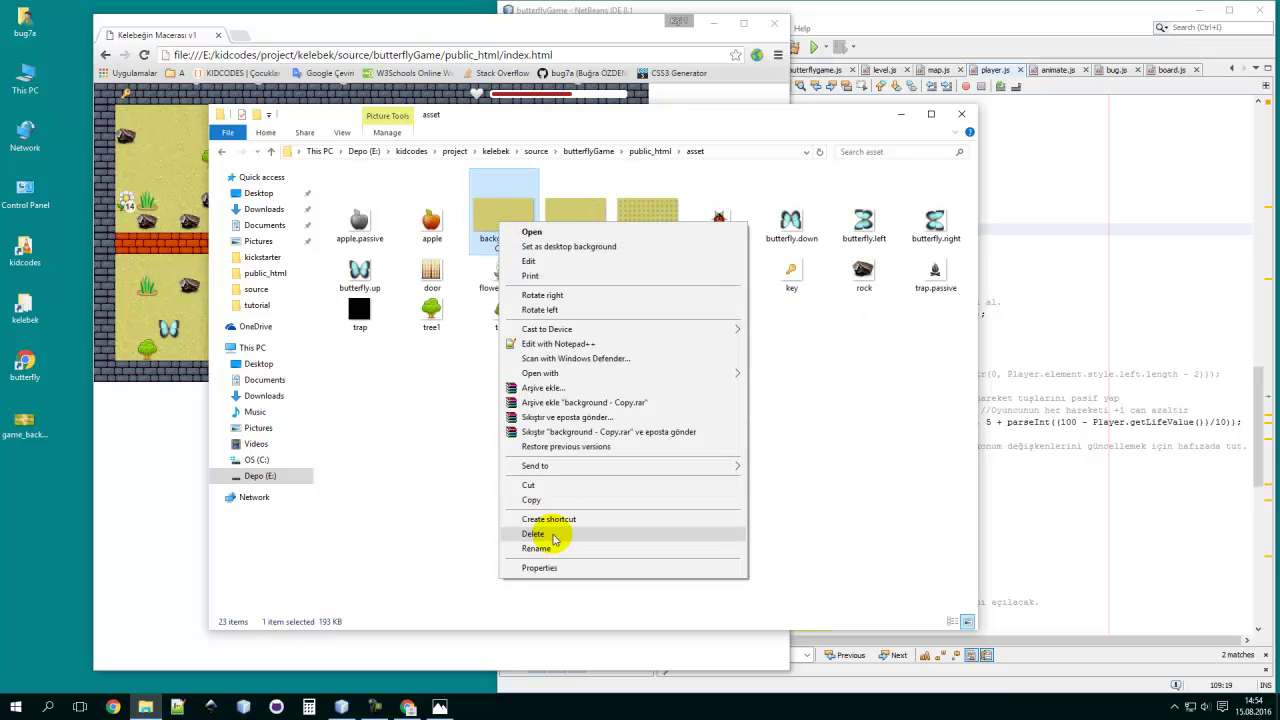
left_click(543, 548)
left_click(528, 248)
left_click_drag(528, 248, 514, 228)
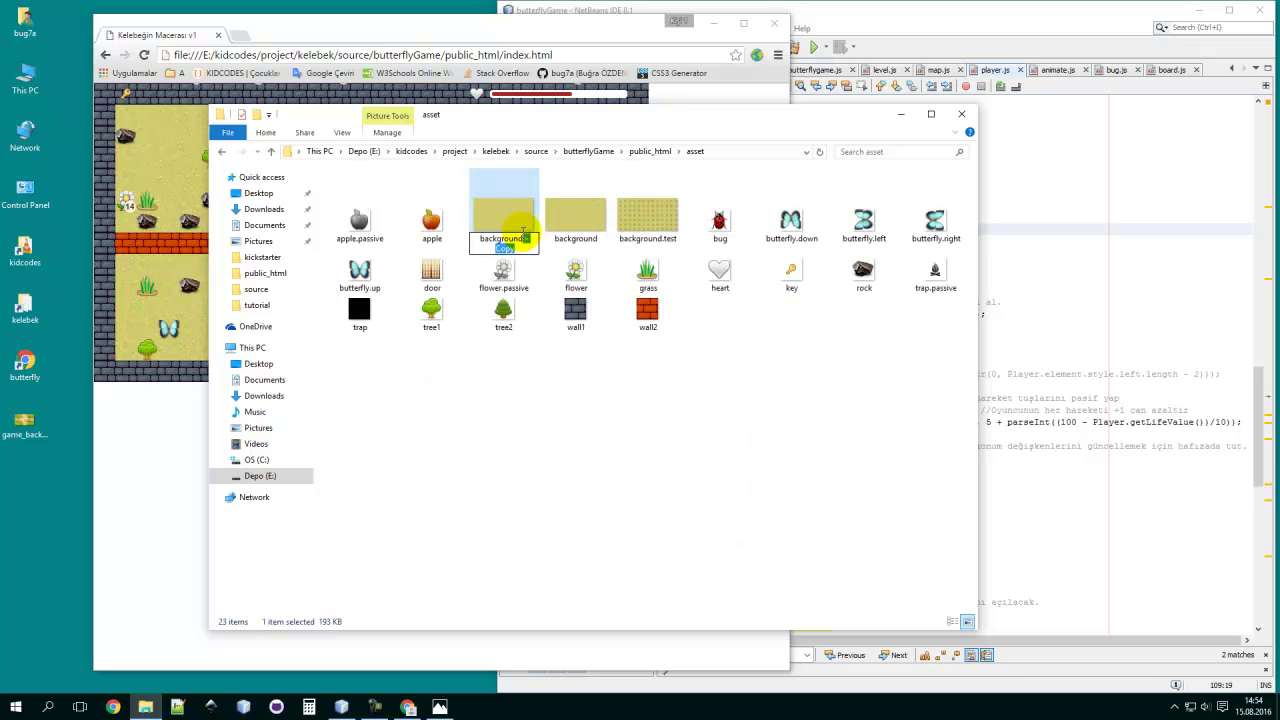
type(".original")
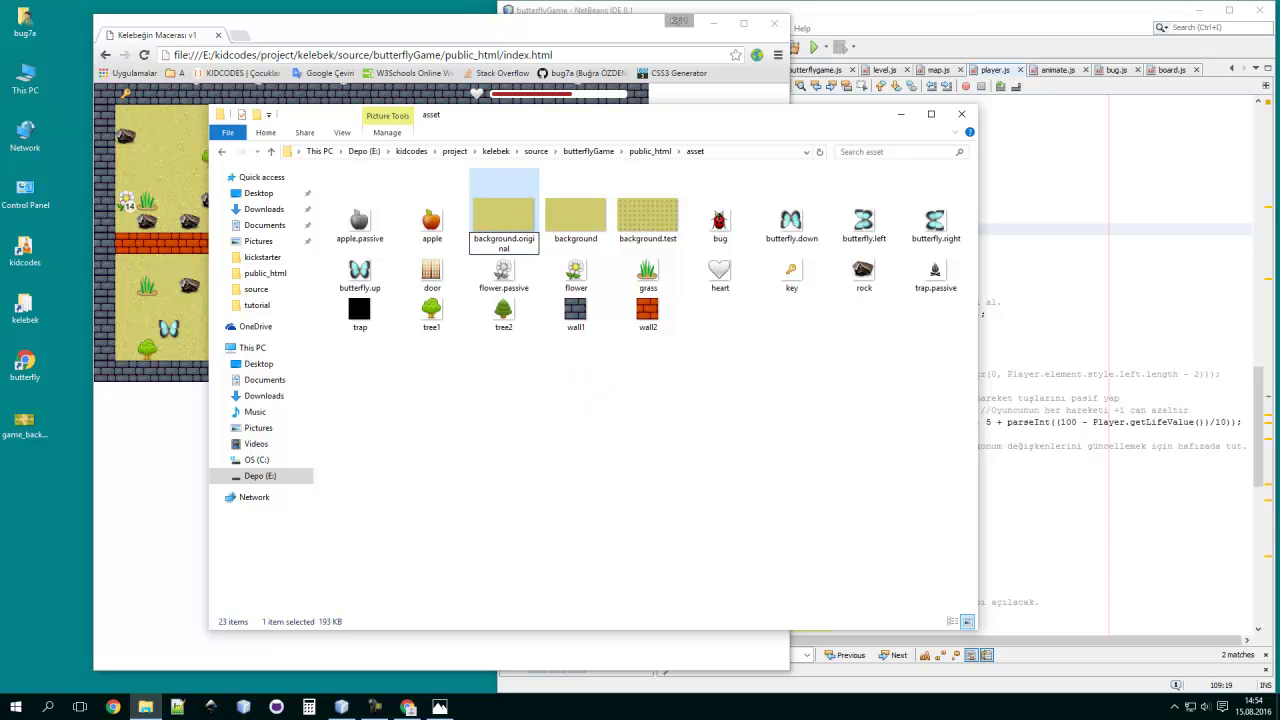
key("Return")
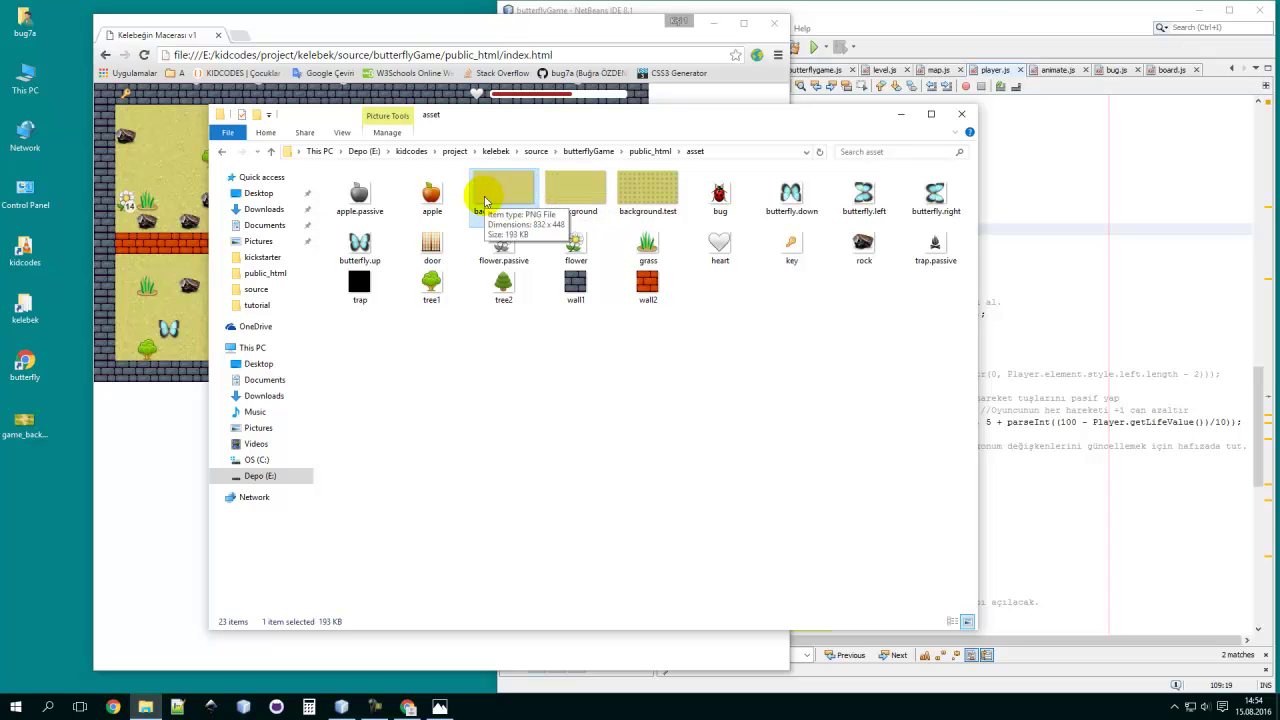
left_click(708, 403)
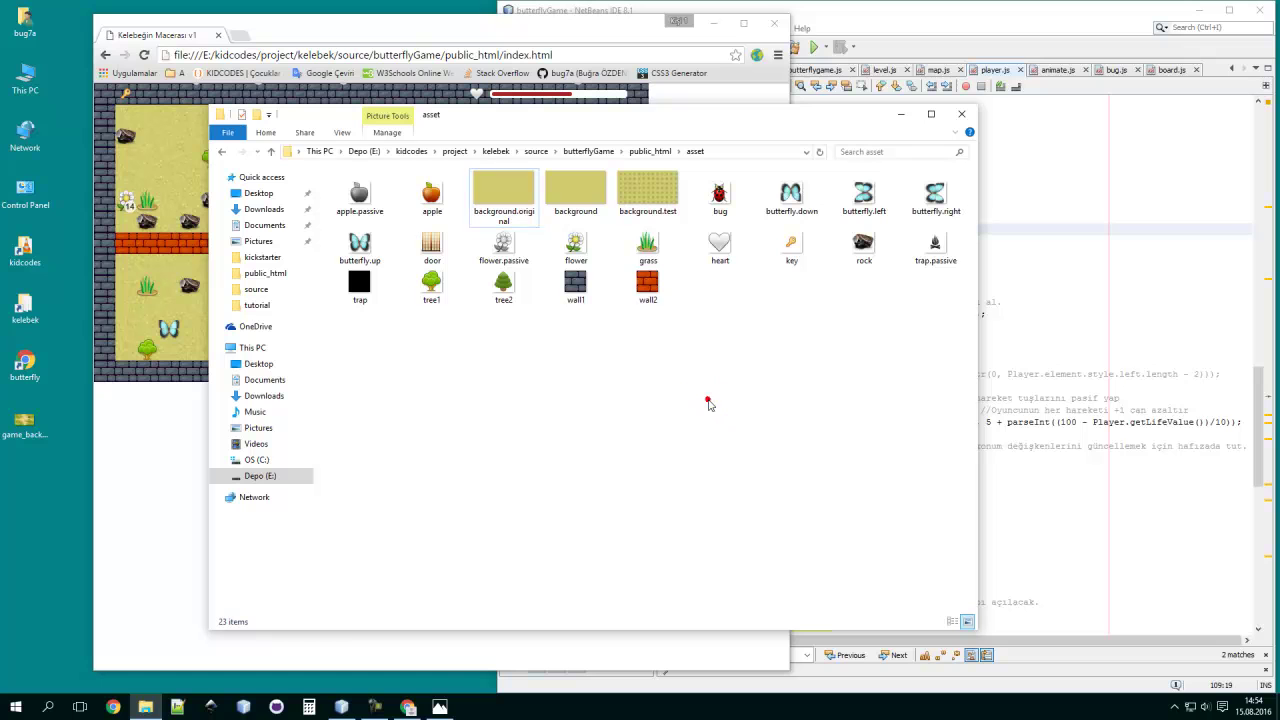
- Go up to the project's source folder and open the game drawing in Inkscape
left_click(634, 155)
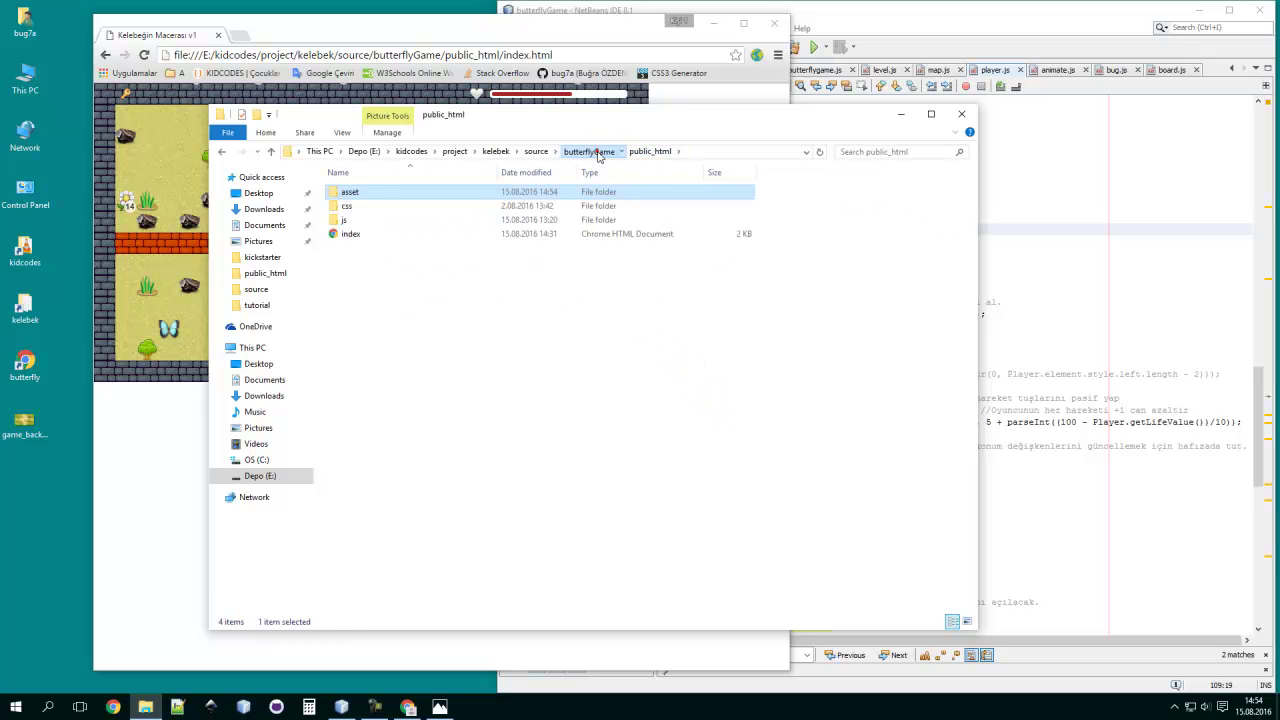
left_click(598, 155)
left_click(537, 151)
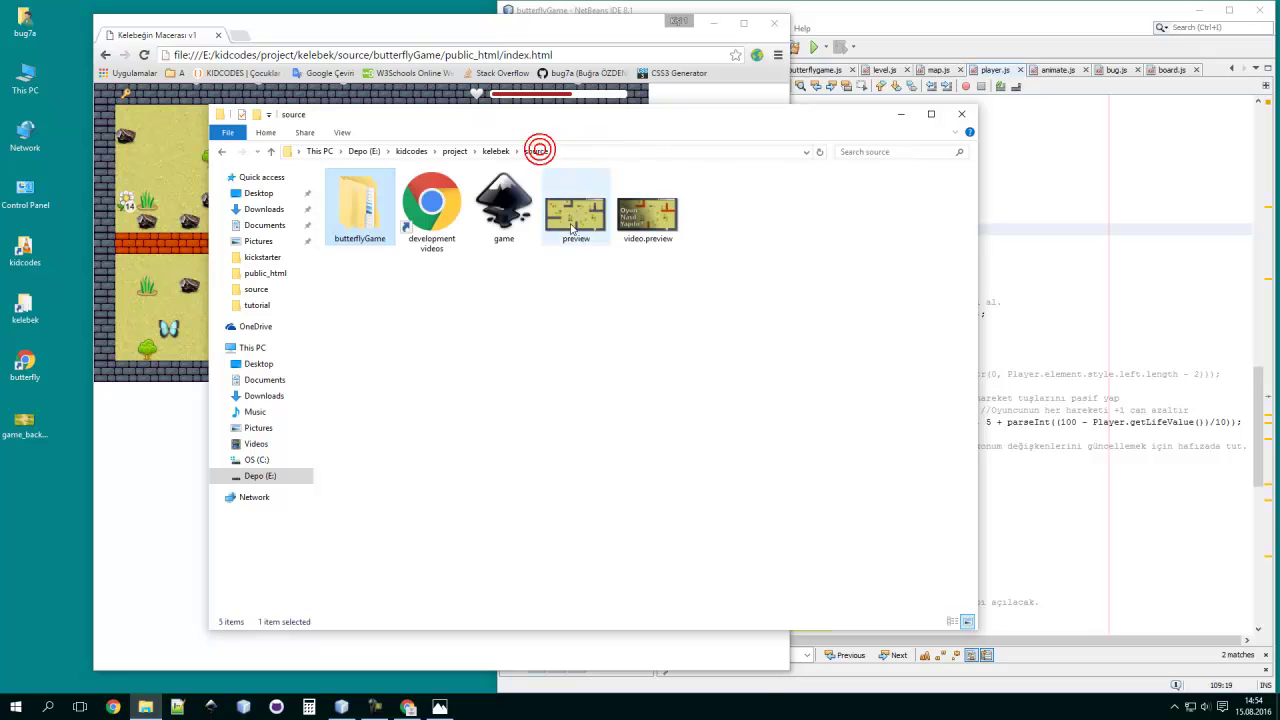
right_click(497, 210)
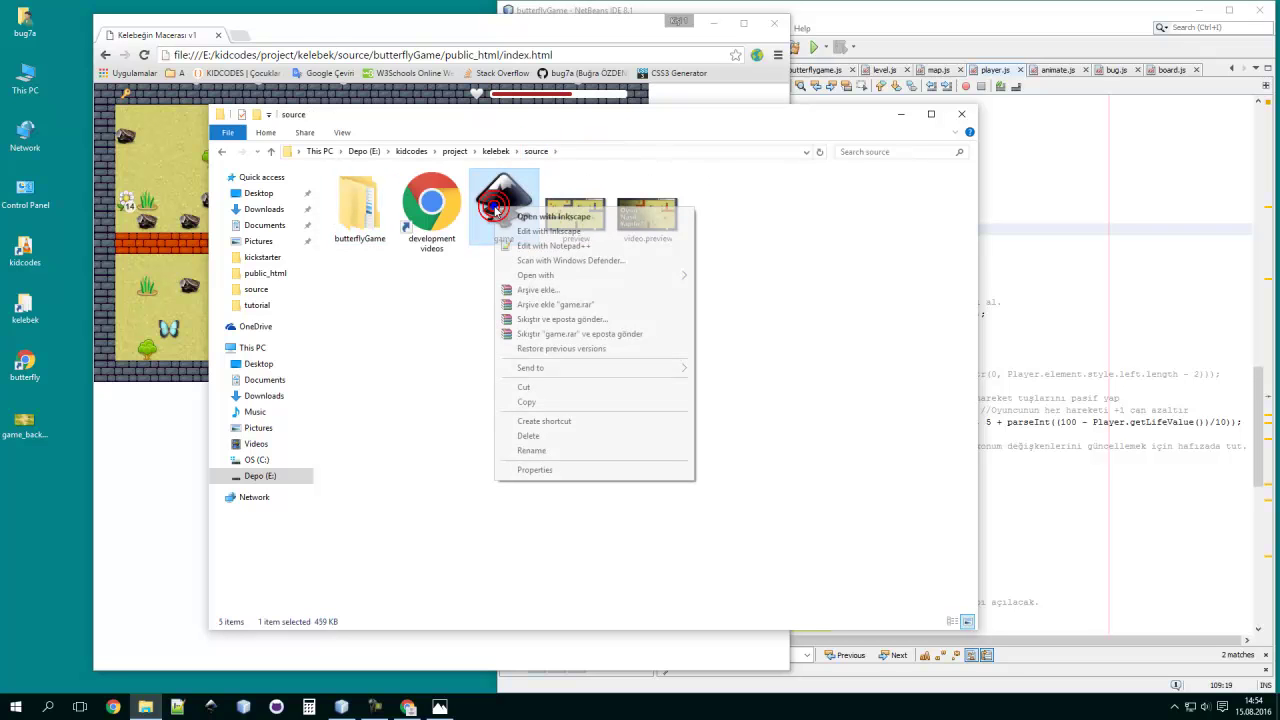
left_click(560, 217)
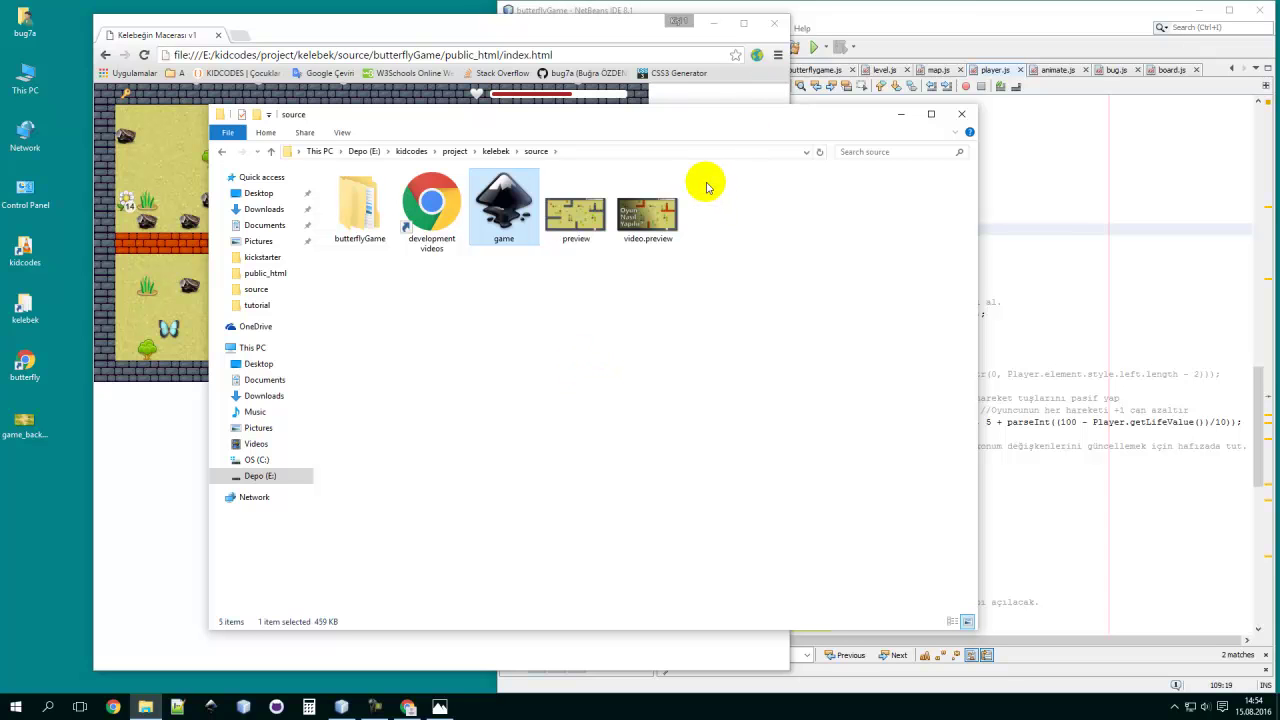
- Close the photo viewer window showing preview.png
left_click(477, 33)
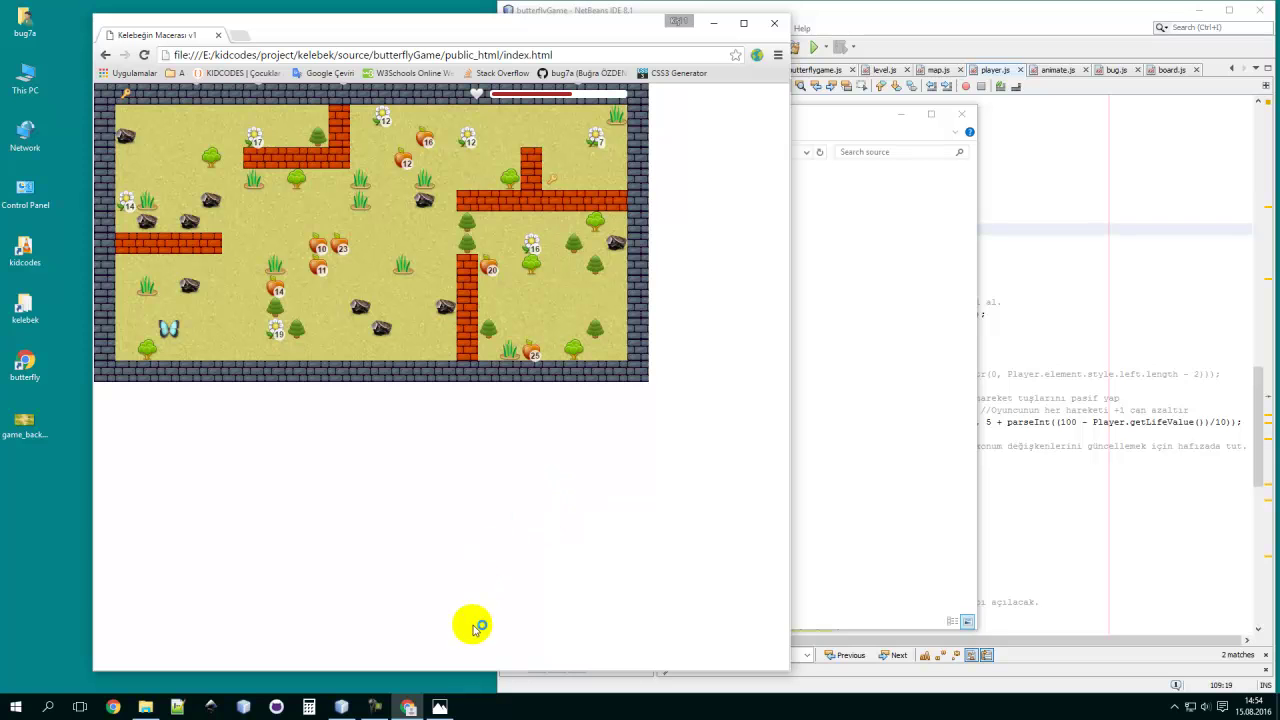
left_click(441, 706)
mouse_move(441, 706)
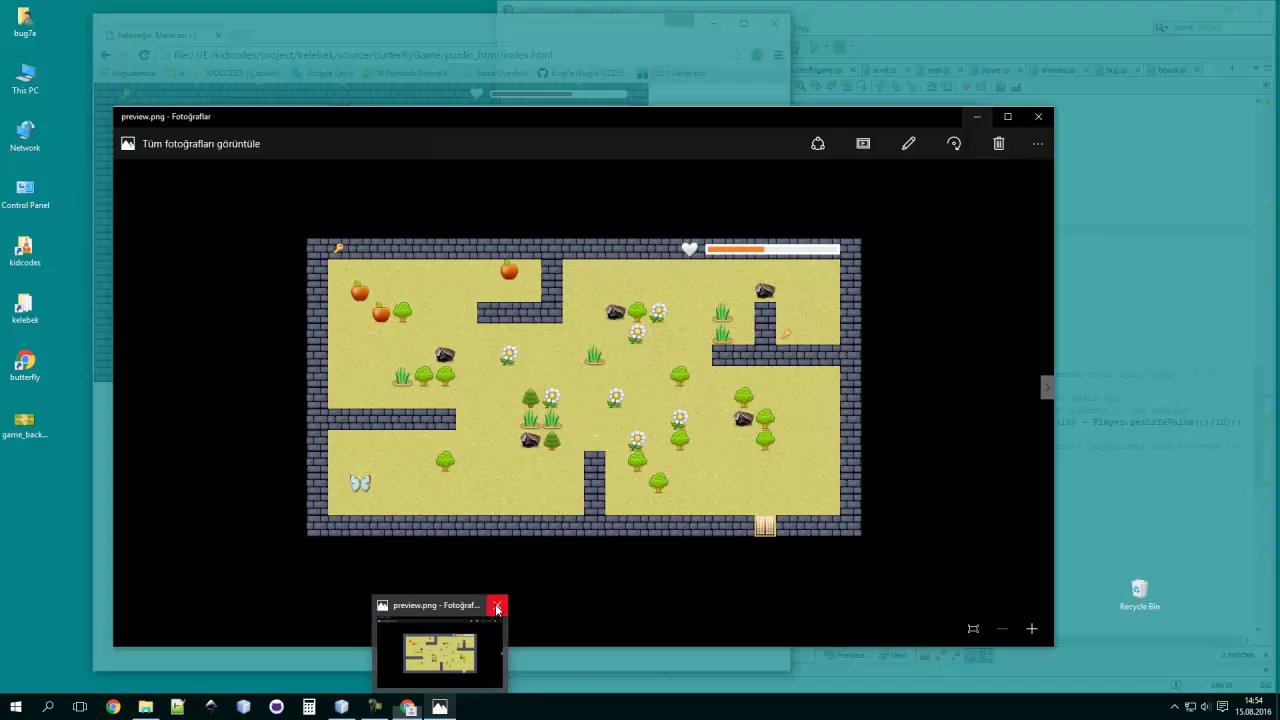
left_click(496, 605)
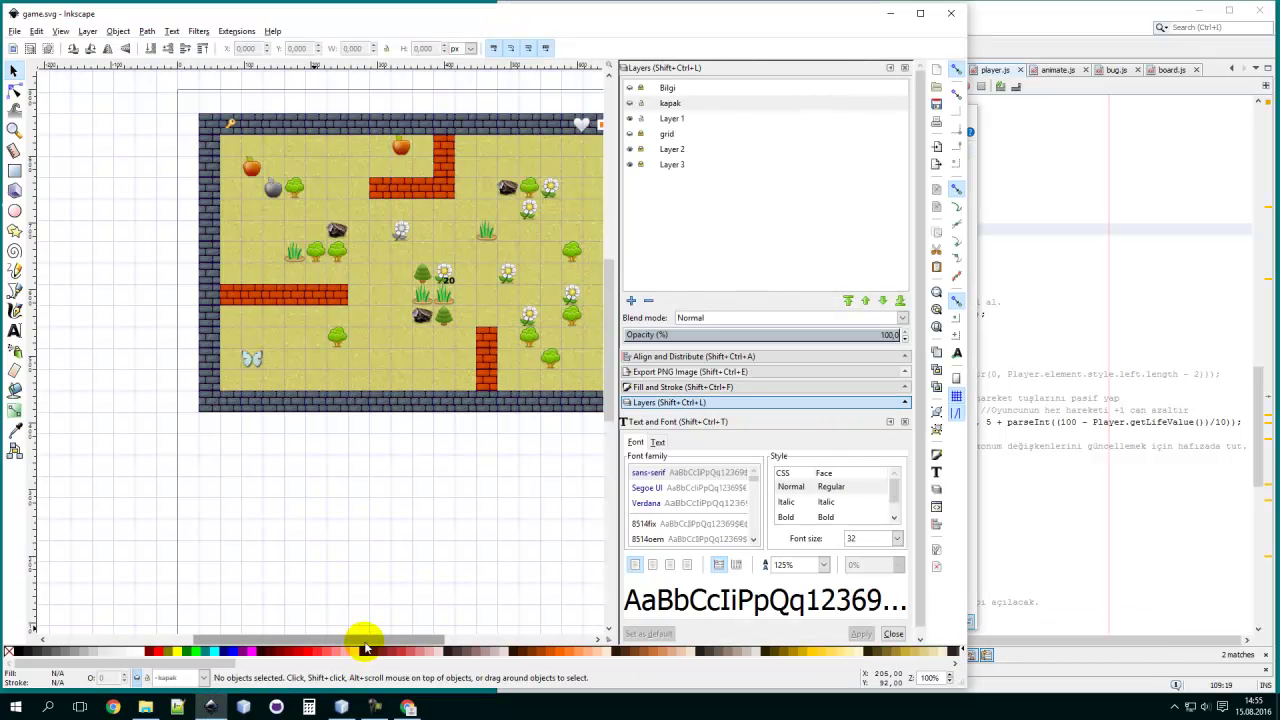
- Hide Layer 1 and unlock Layer 2 and Layer 3 so only the background artwork shows
left_click_drag(365, 640, 412, 640)
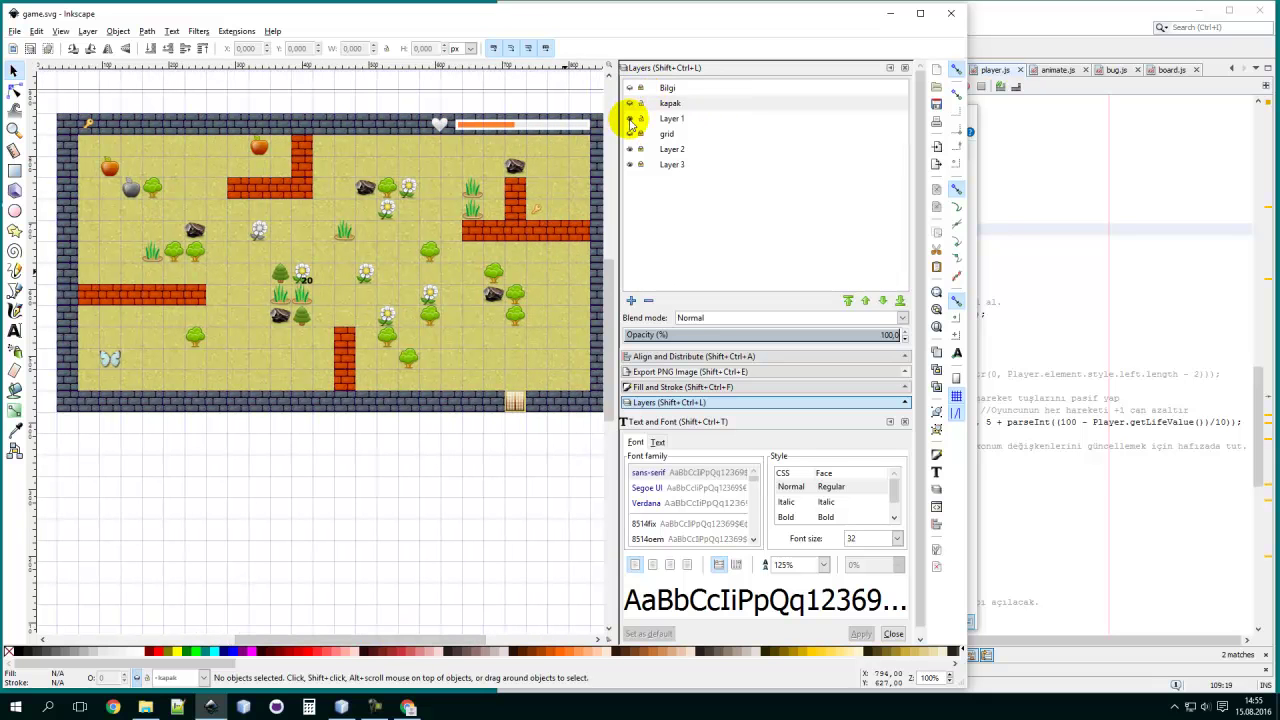
left_click(630, 118)
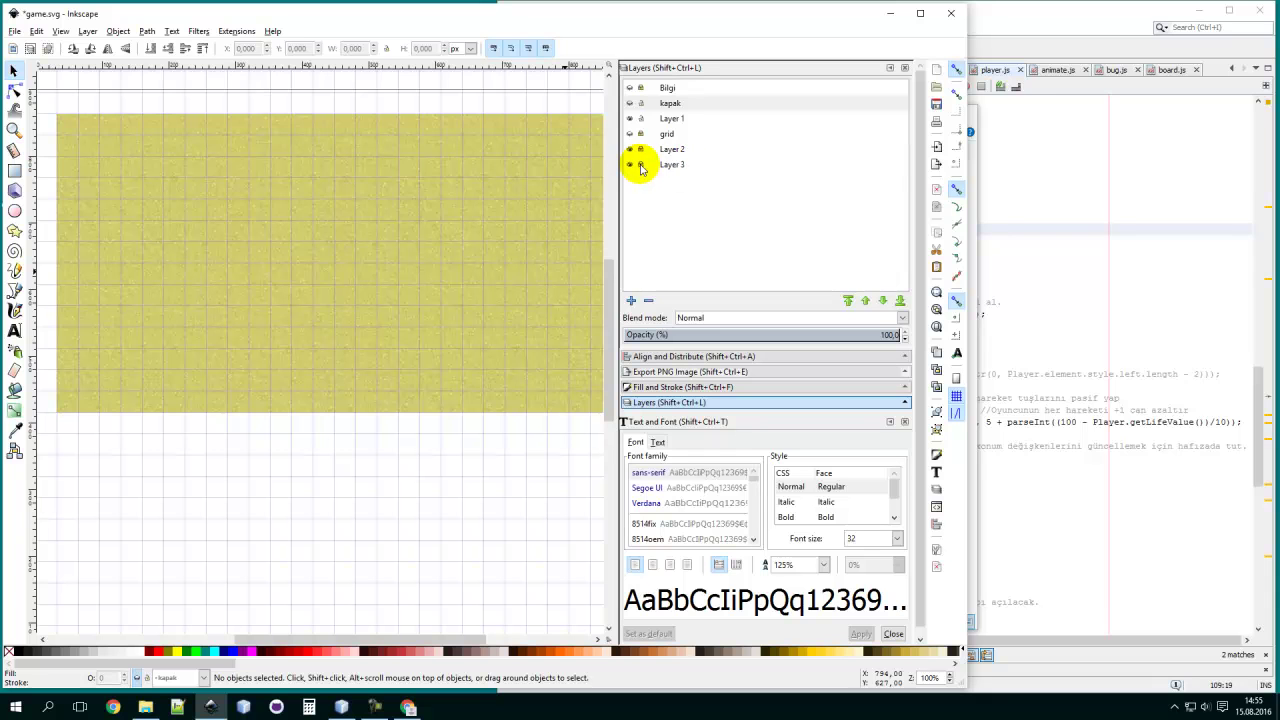
left_click(640, 166)
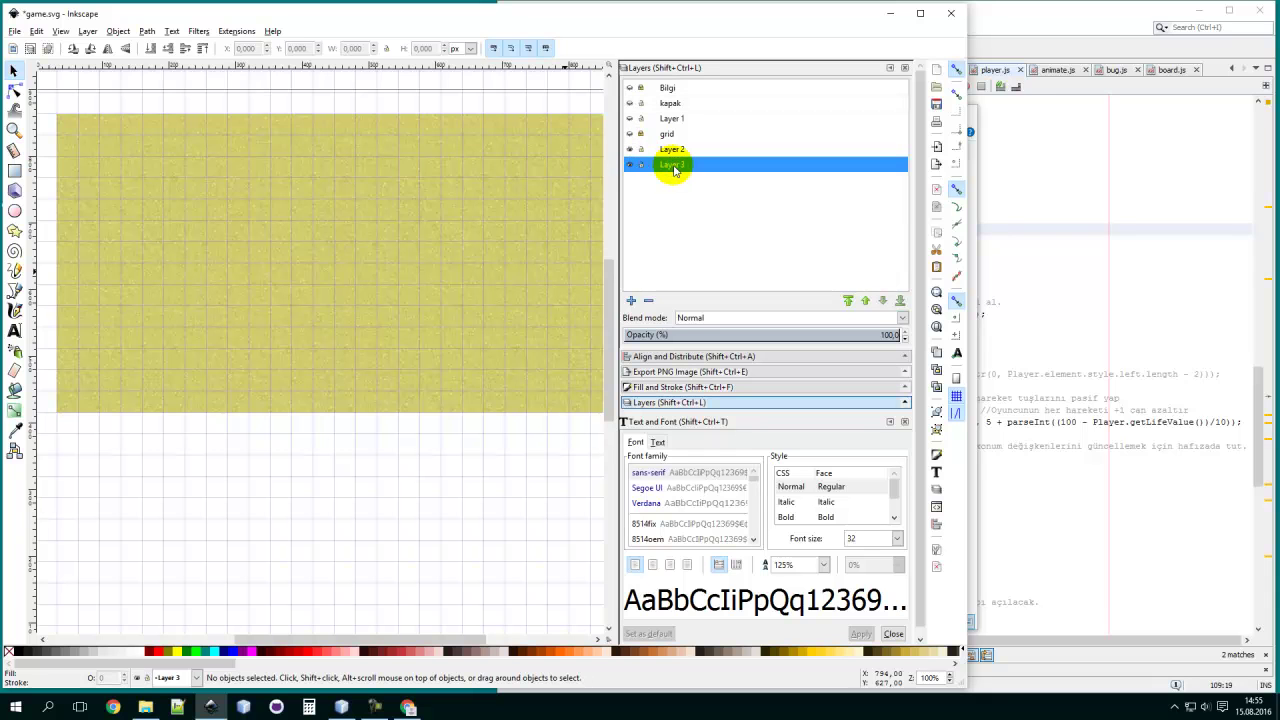
- Add a new layer named "background image" directly above Layer 3
left_click(631, 300)
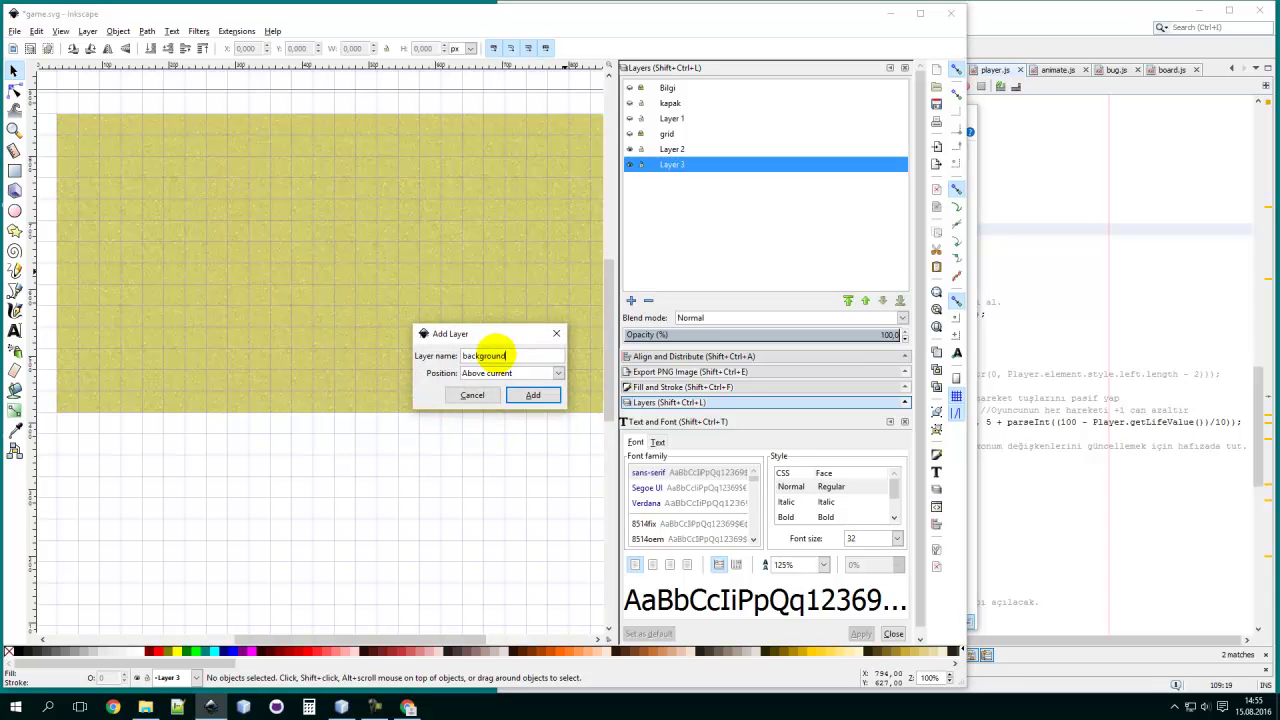
left_click(518, 395)
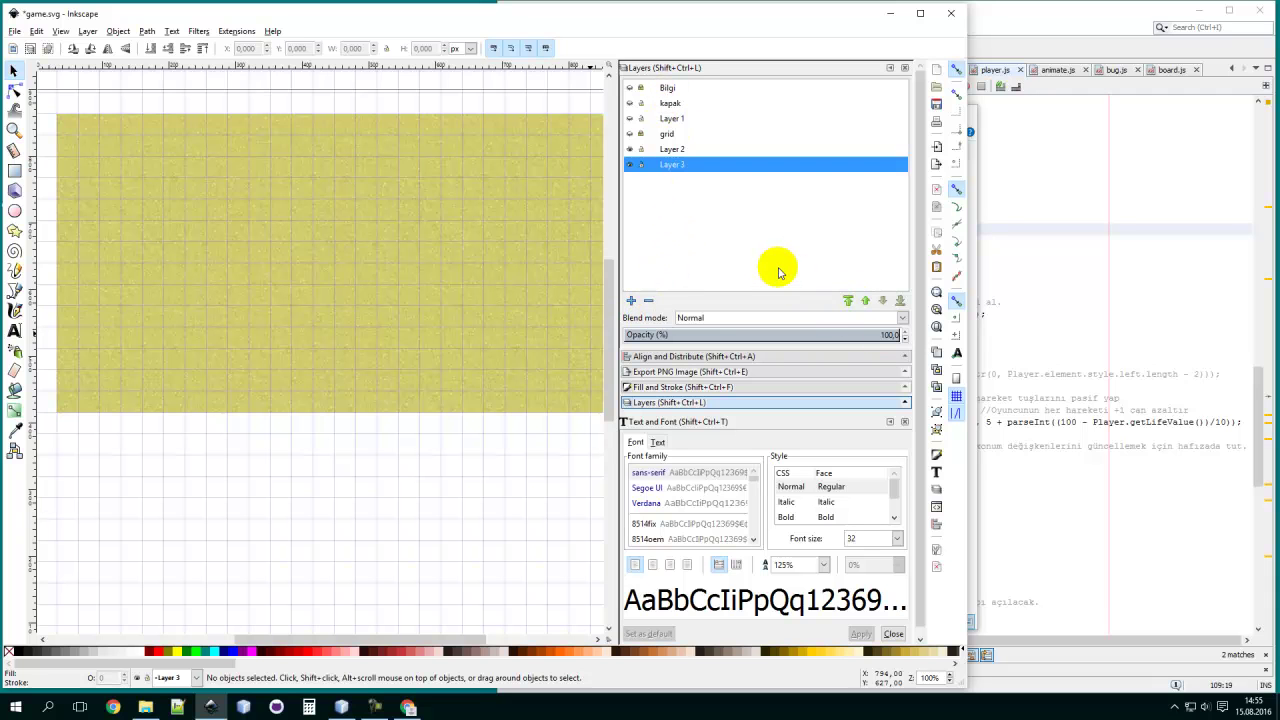
key("ctrl+z")
left_click(699, 172)
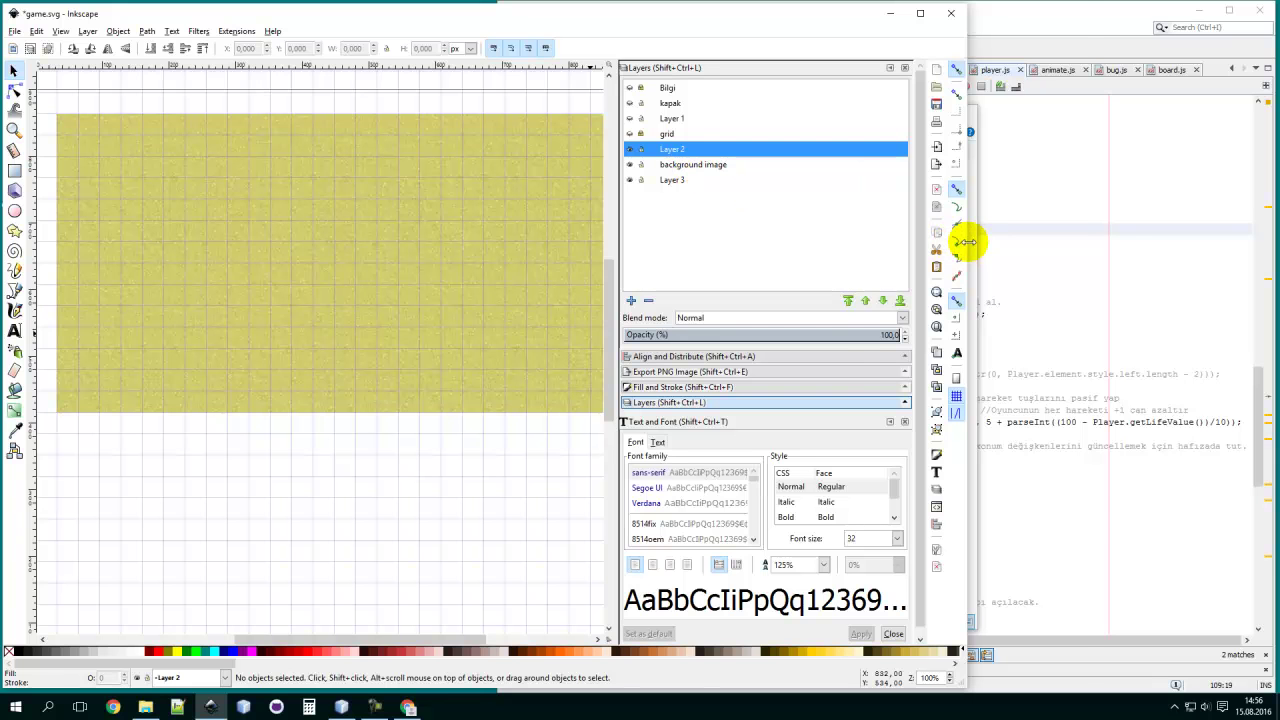
- Import the game_back image from the desktop into the background image layer, embedded at the default import resolution
left_click_drag(967, 241, 1088, 250)
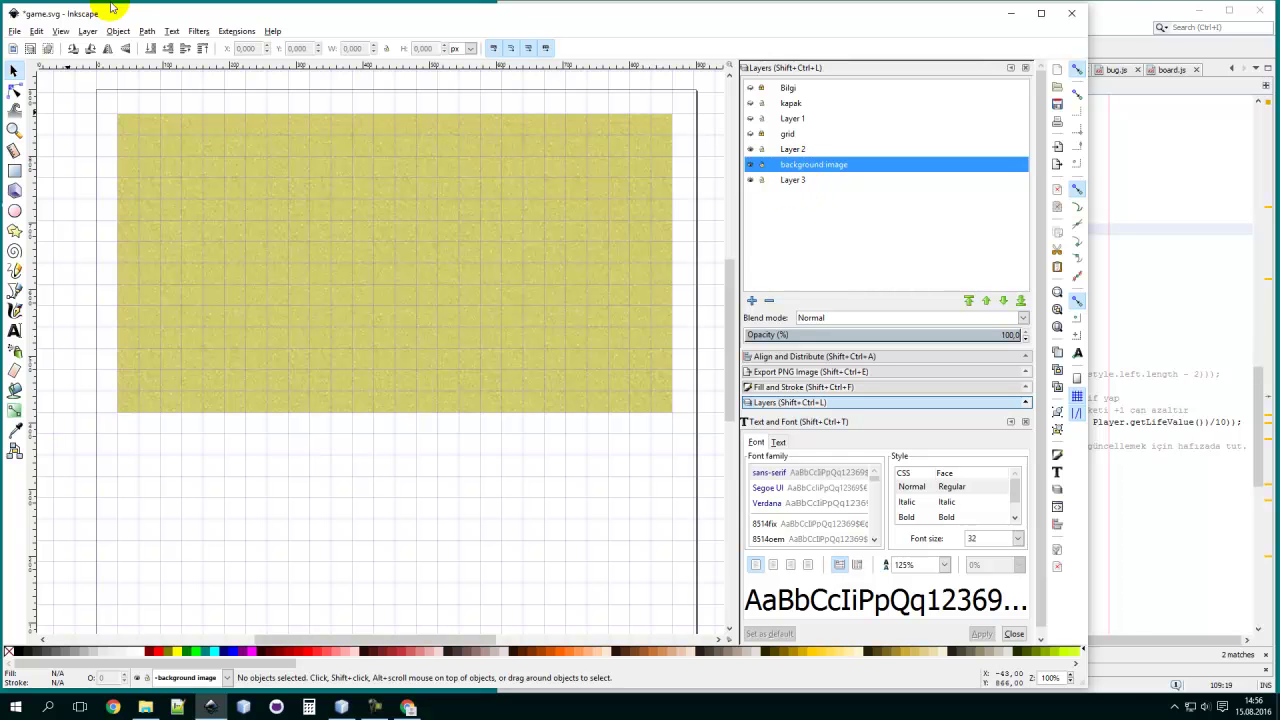
left_click_drag(120, 14, 161, 14)
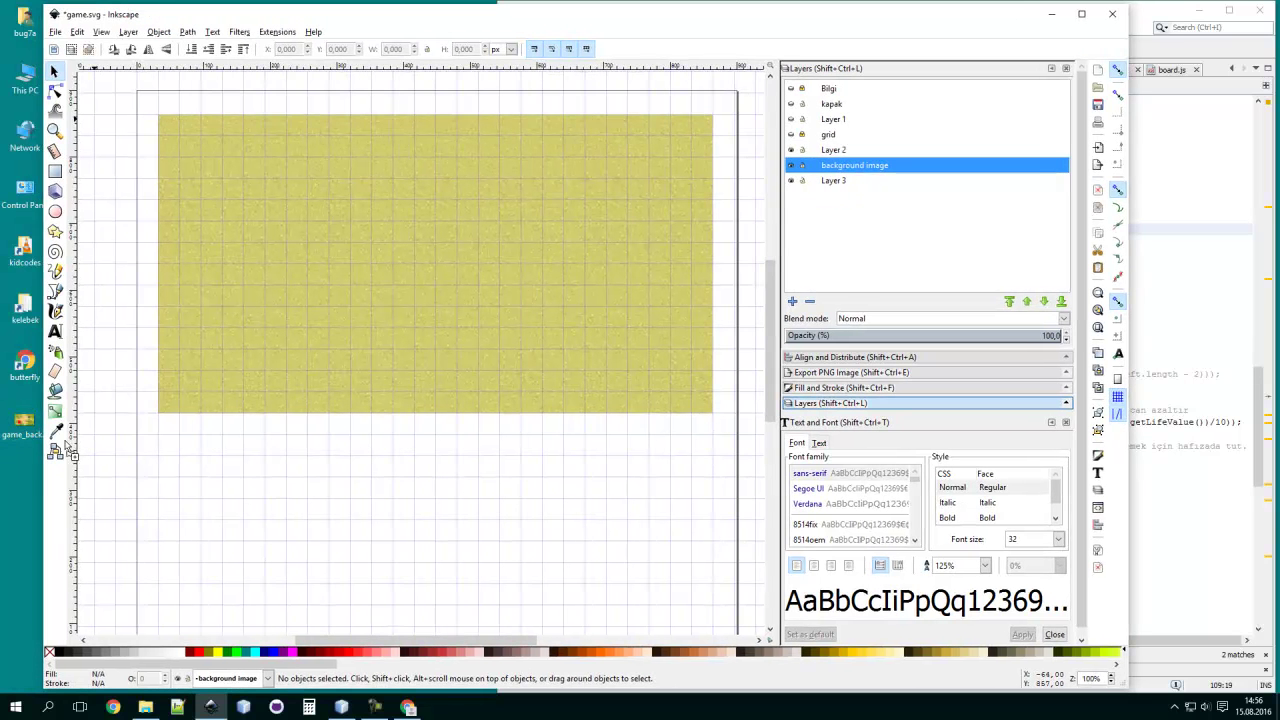
left_click_drag(337, 353, 337, 353)
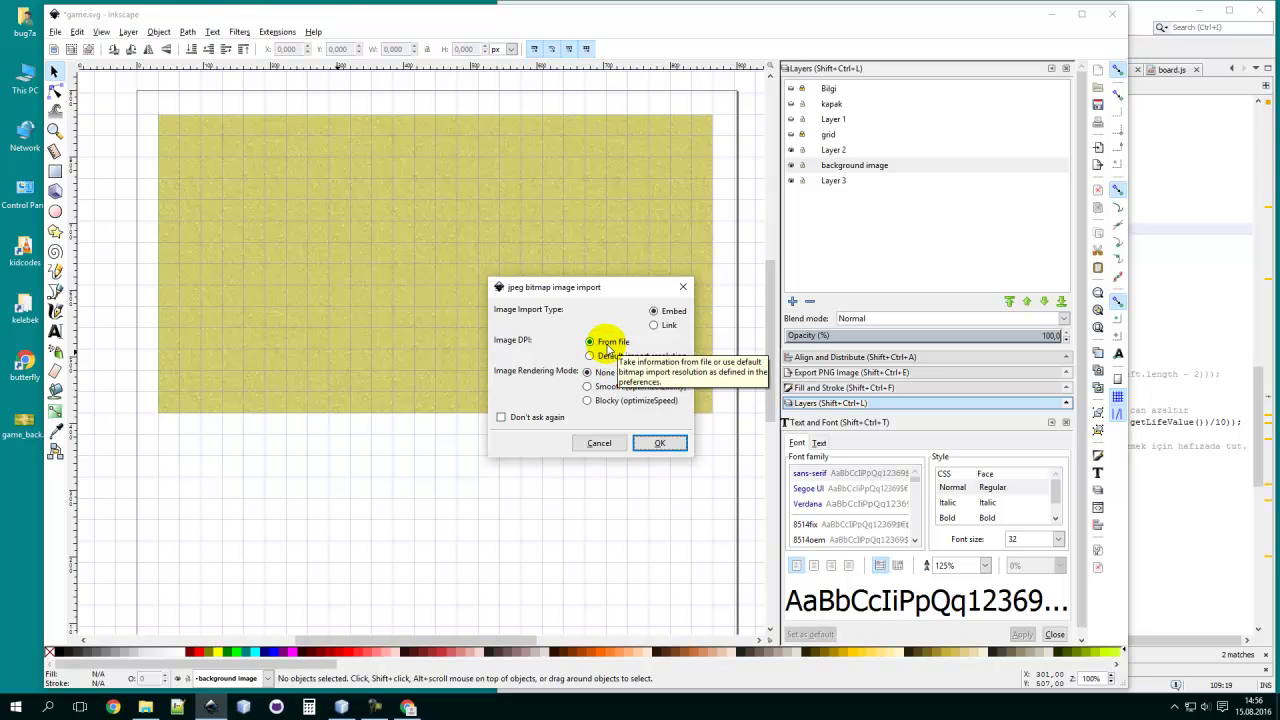
left_click(610, 356)
left_click(655, 443)
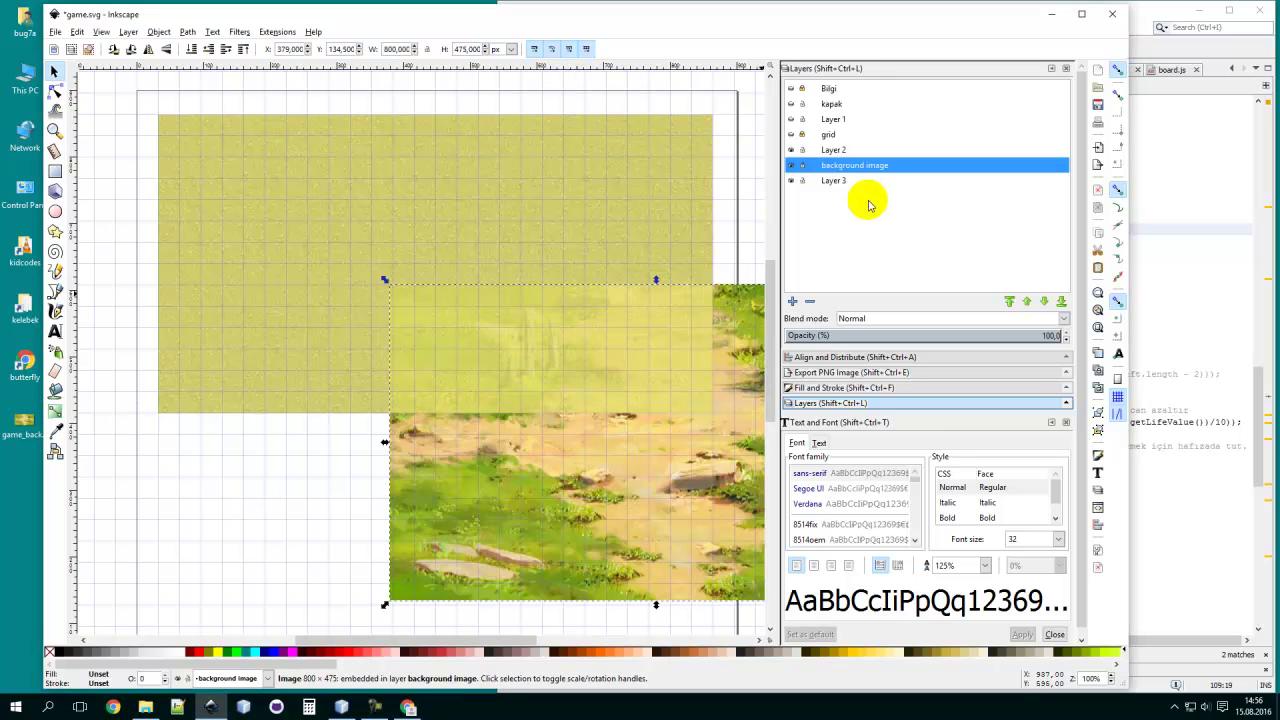
- Align the imported image with the background rectangle's upper-left corner and stretch it to 832 × 449 px to cover the rectangle
left_click_drag(625, 496, 390, 326)
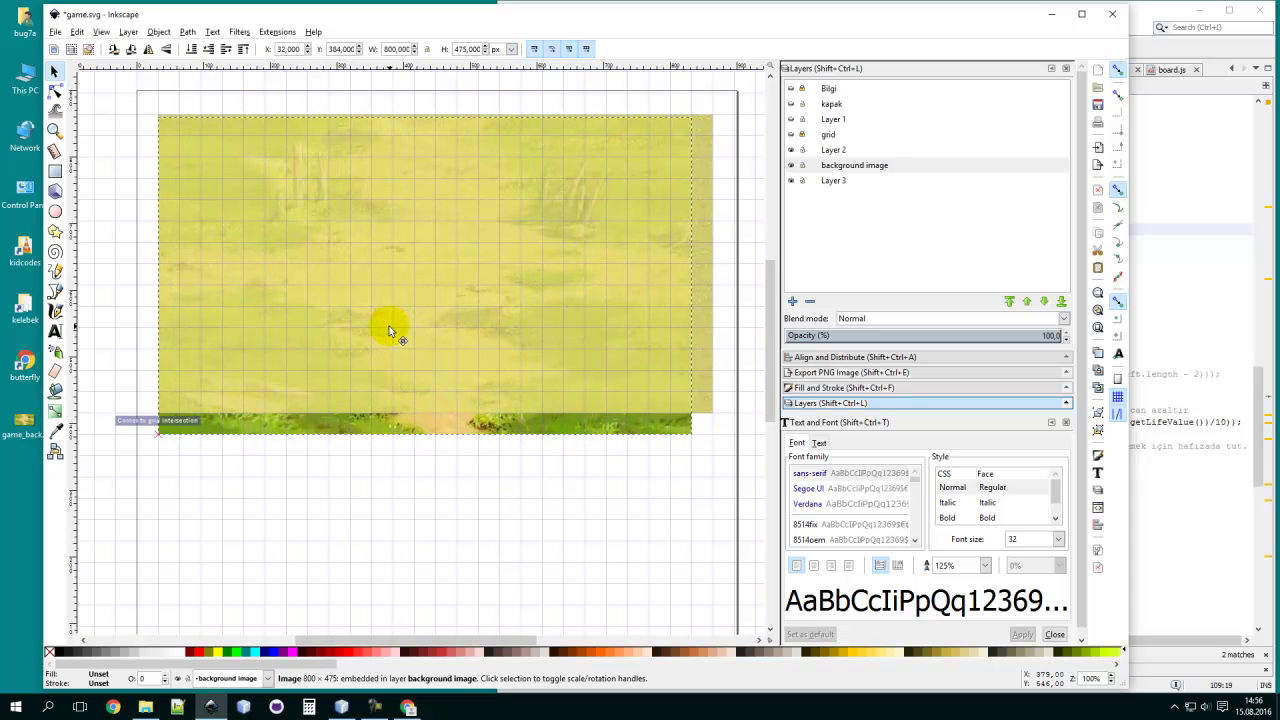
key("Up")
key("Up")
key("Up")
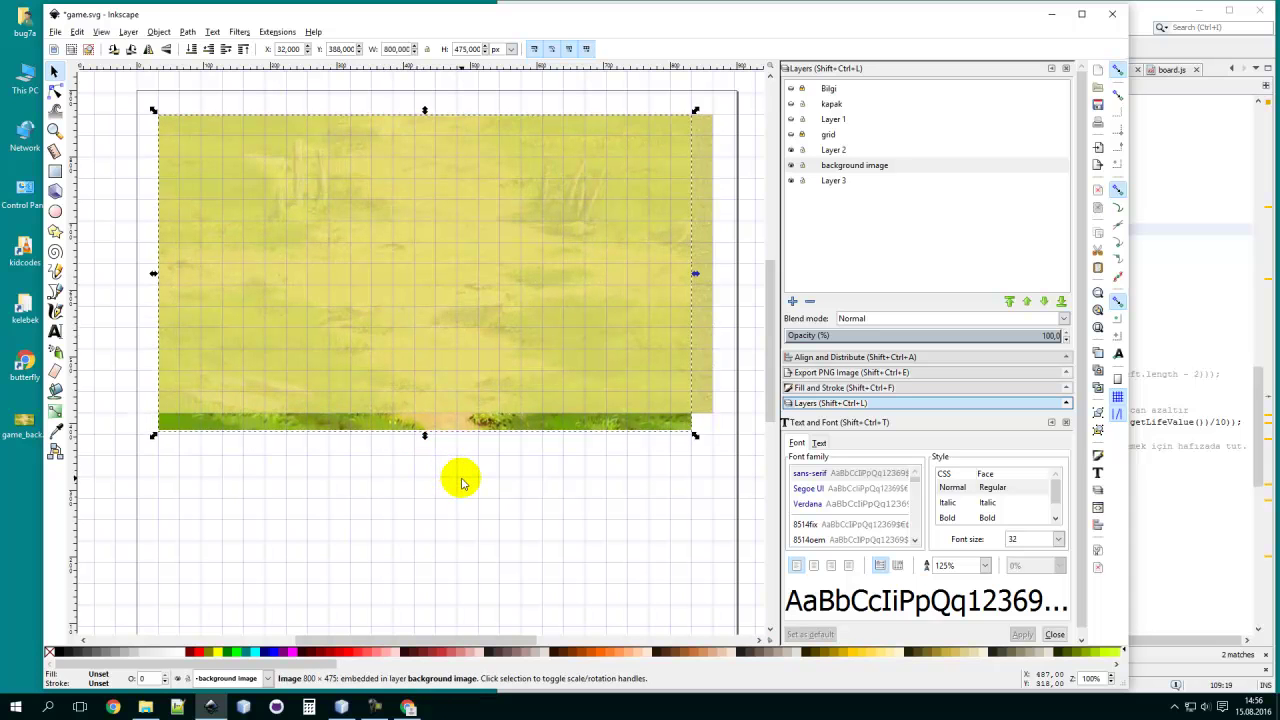
left_click_drag(693, 434, 714, 417)
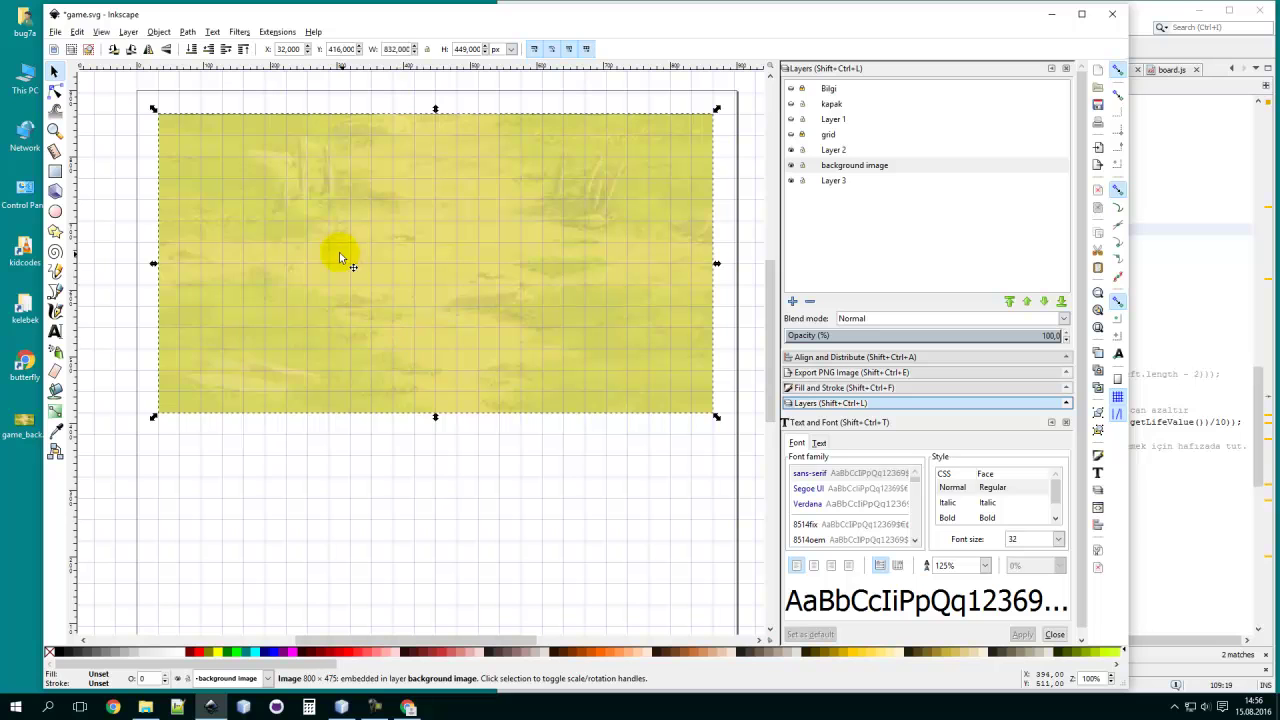
- Set the fill alpha of the yellow Layer 2 rectangle to 170
left_click(118, 162)
left_click(212, 157)
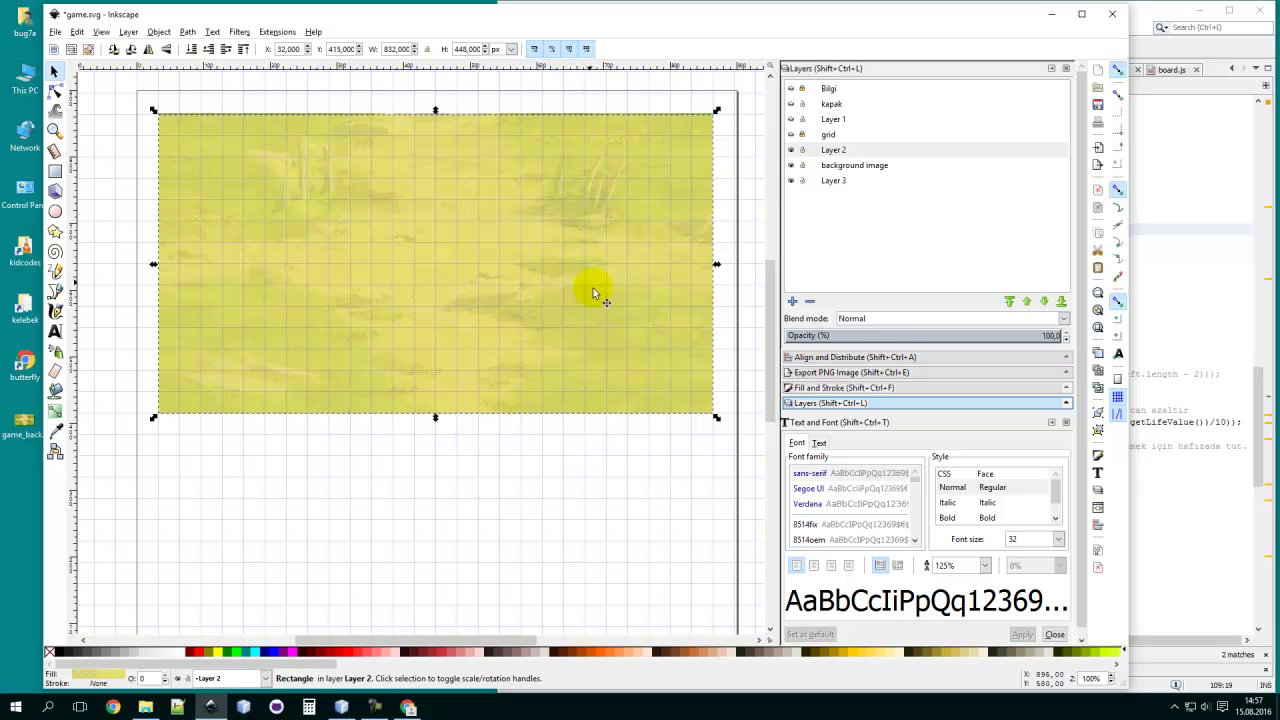
left_click(818, 389)
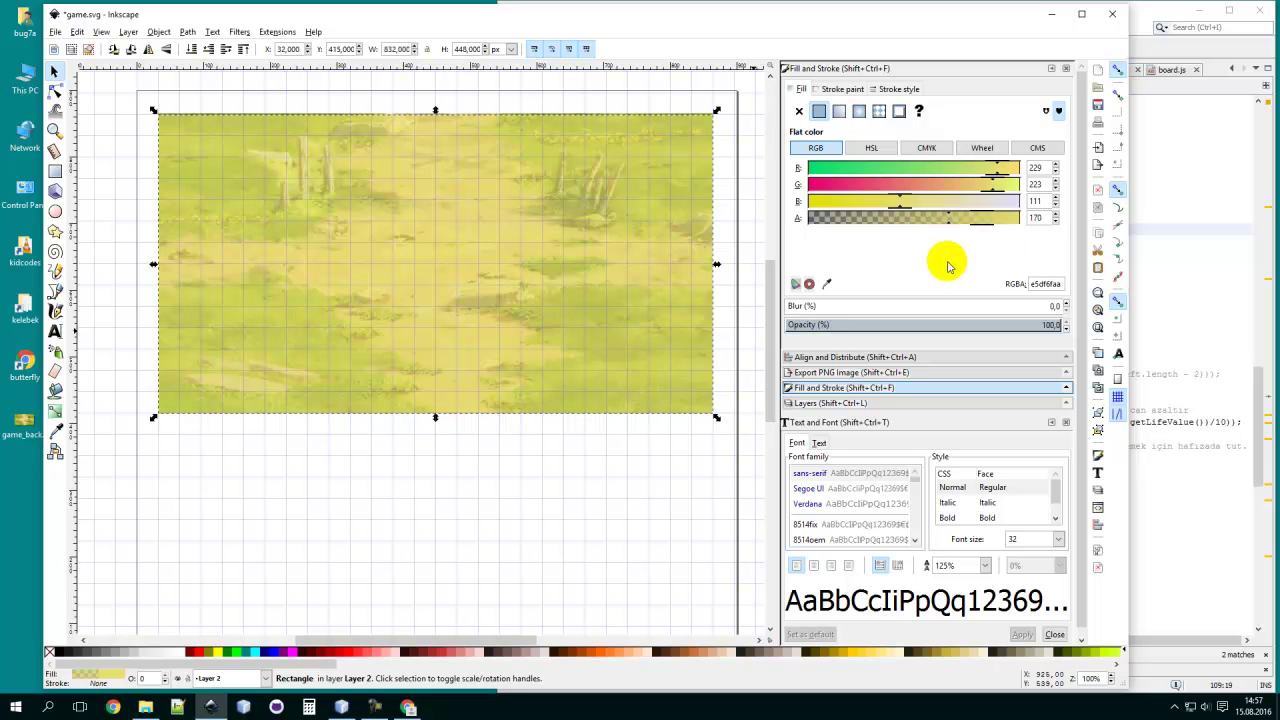
left_click(377, 490)
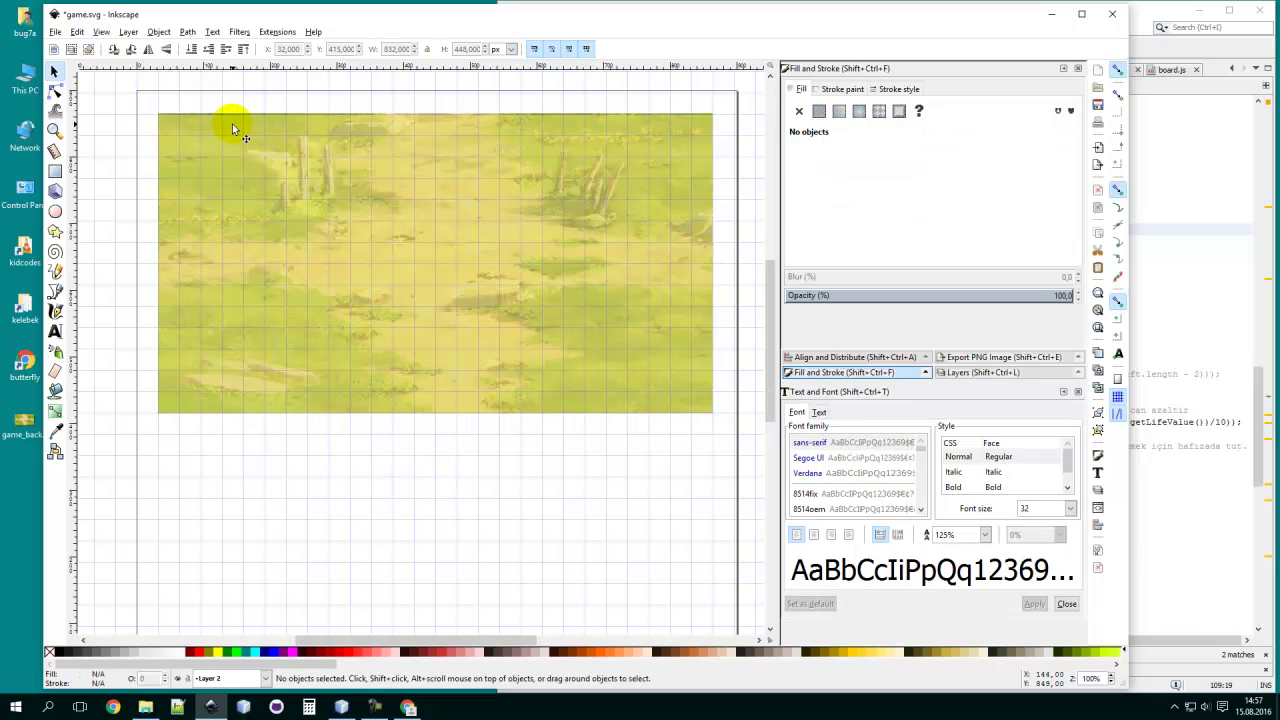
- Select the yellow Layer 2 rectangle and export its area as the 832 × 448 px background.png, replacing the existing file in the asset folder
left_click(595, 114)
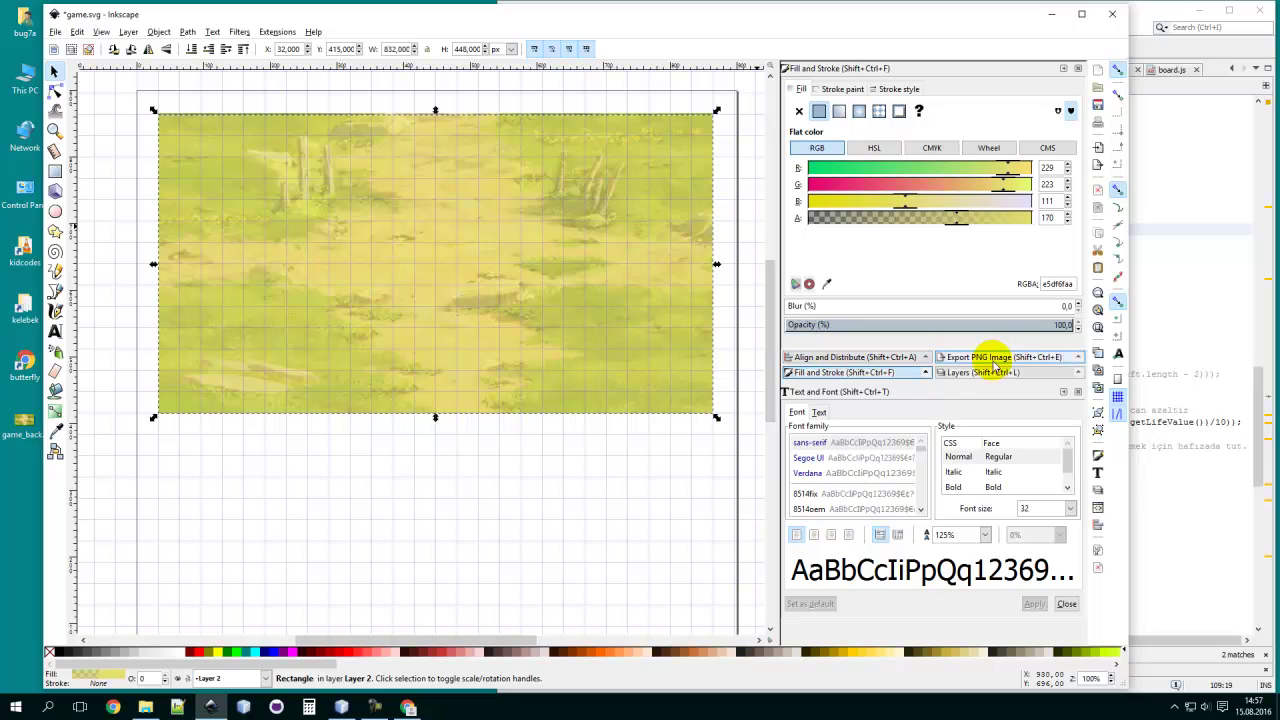
left_click(965, 373)
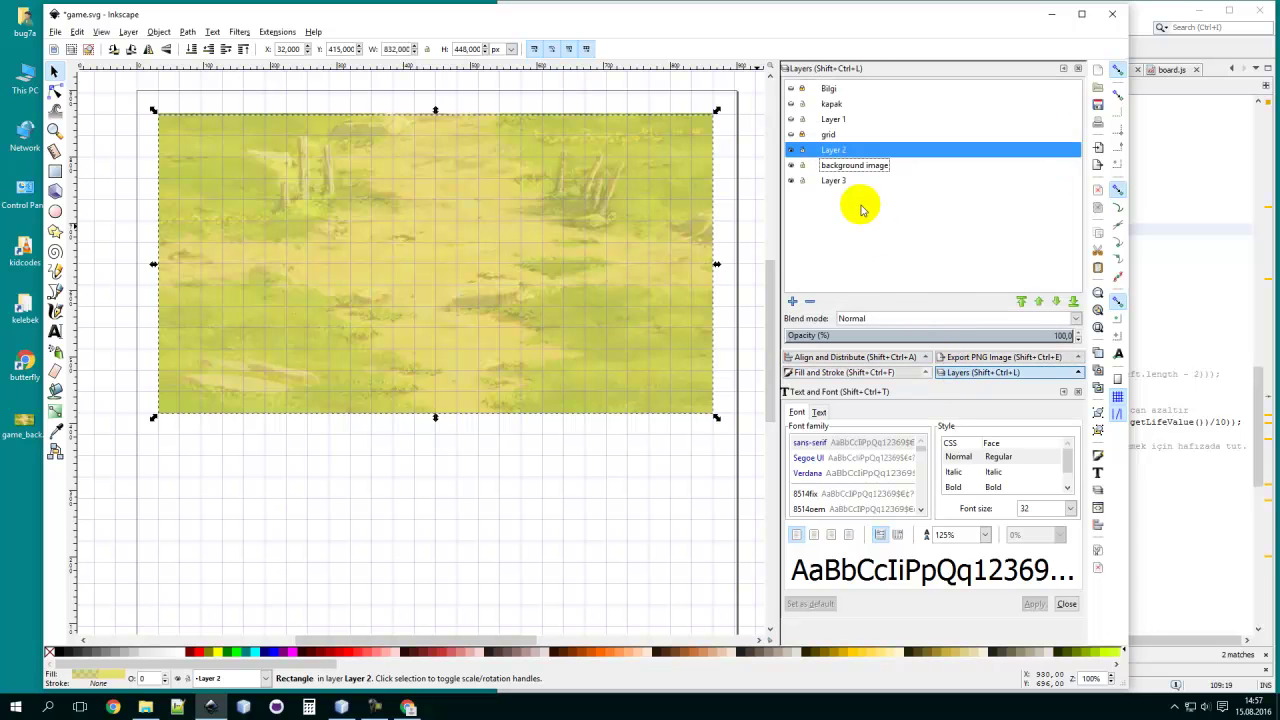
left_click(838, 167)
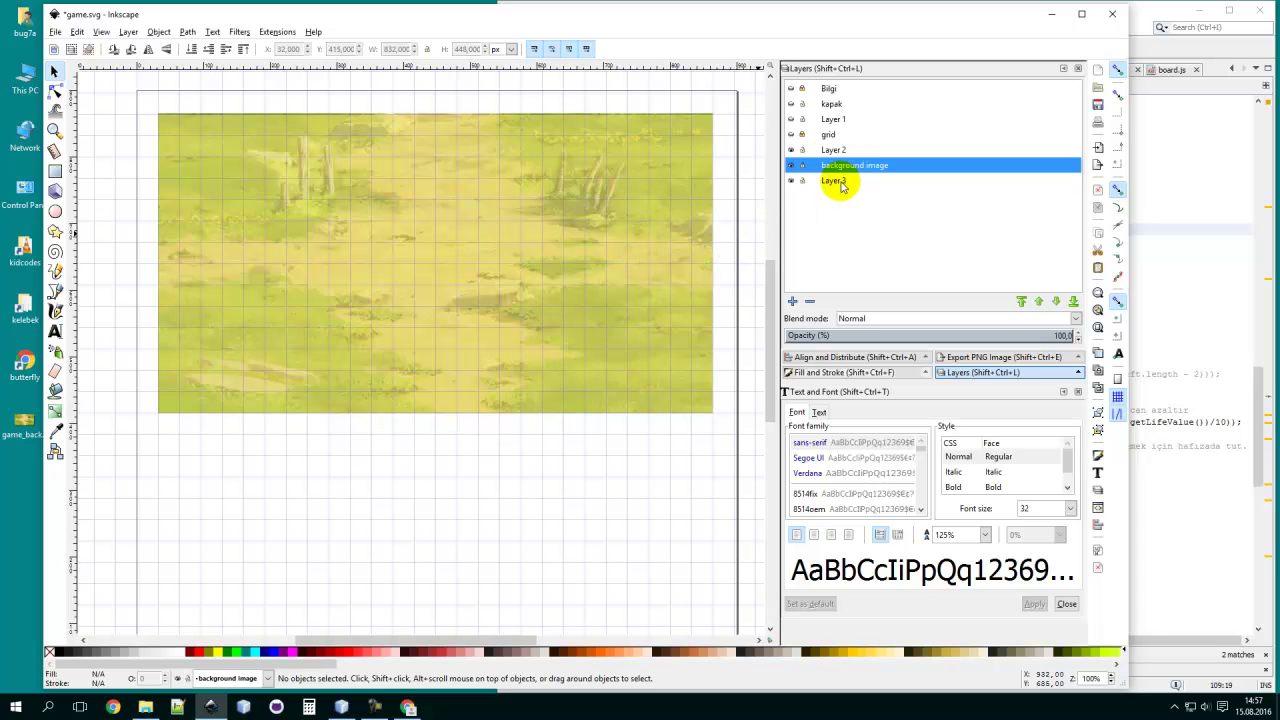
left_click(829, 150)
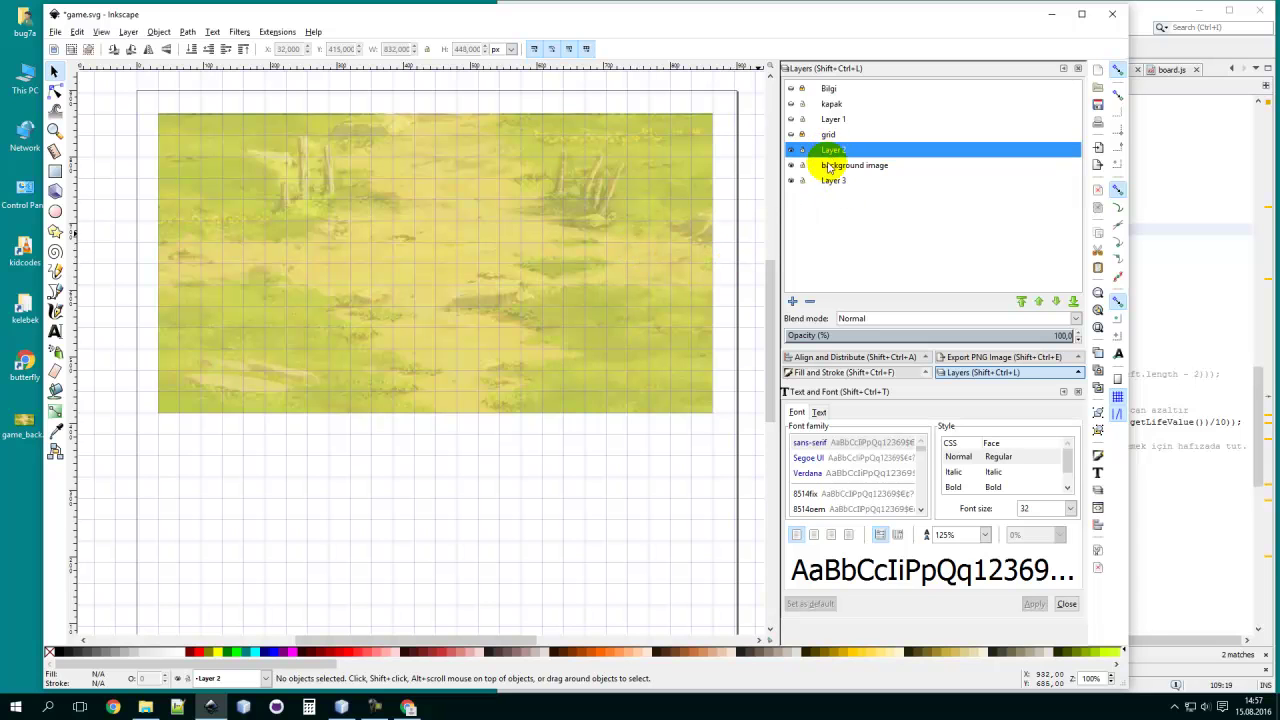
left_click(614, 199)
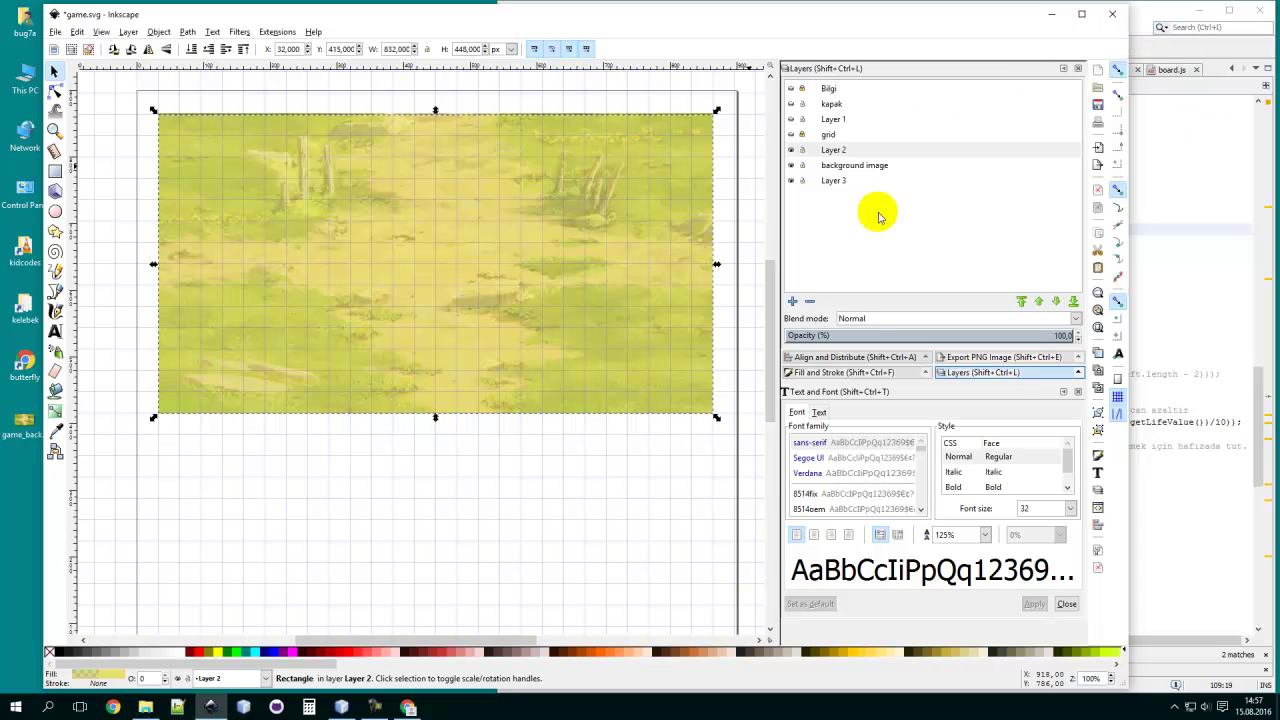
left_click(983, 357)
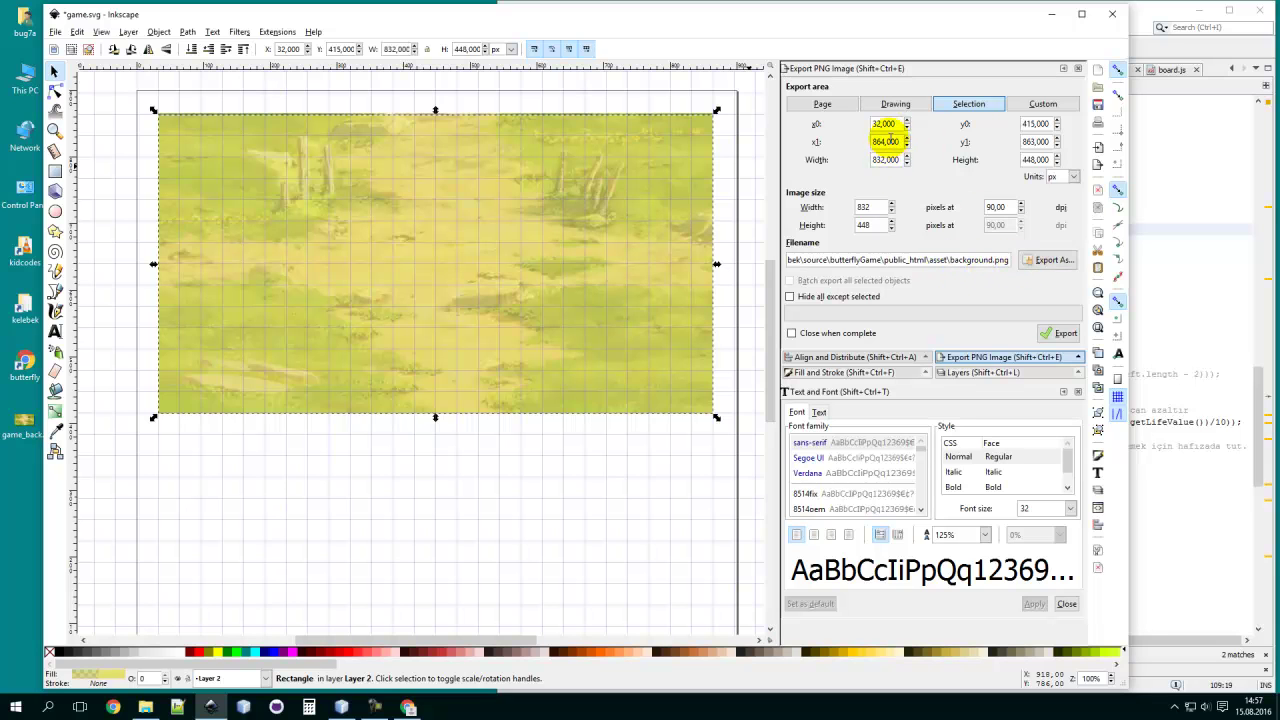
left_click(1062, 335)
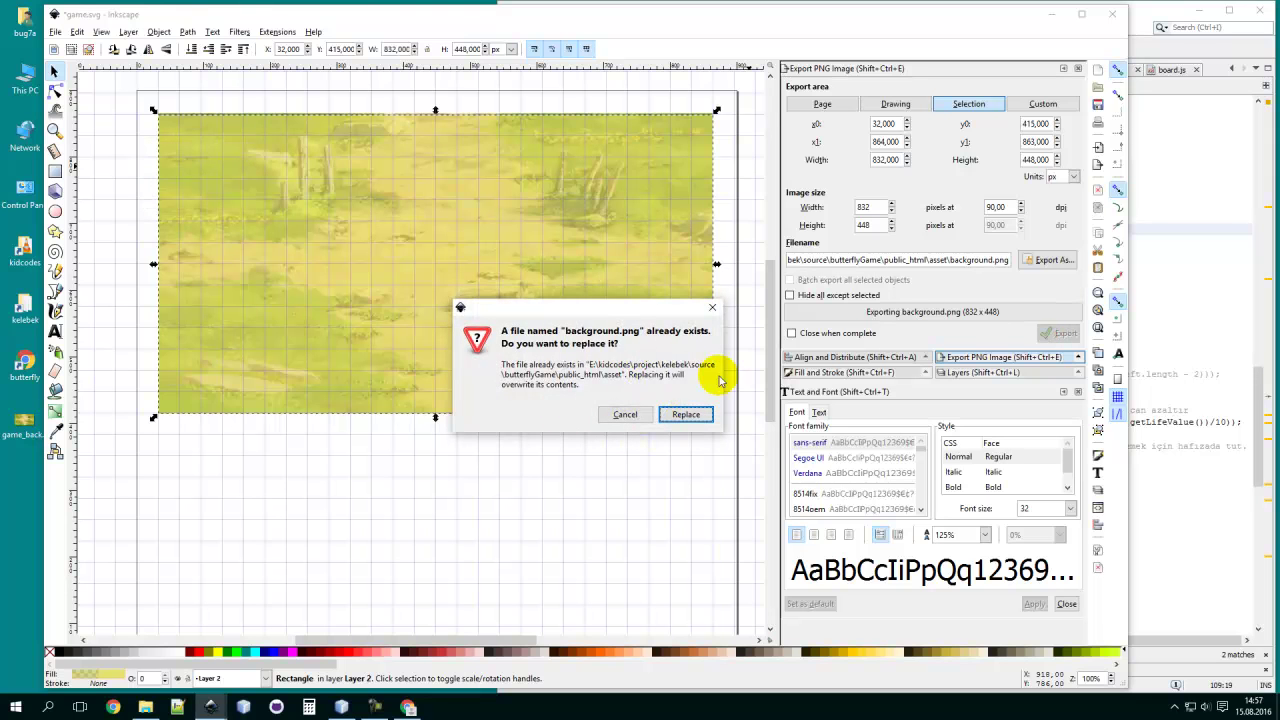
left_click(686, 414)
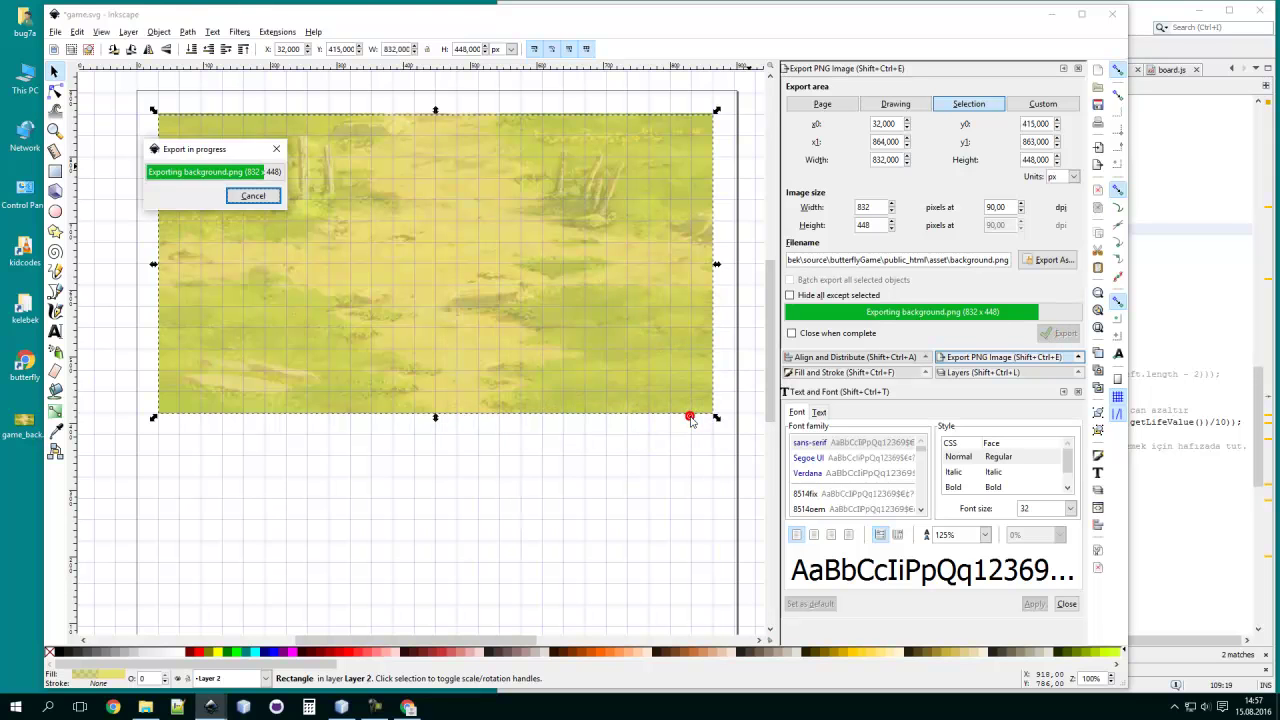
- Reload the butterfly game page in the browser to inspect the exported background, and return to Inkscape
left_click(1052, 15)
left_click(144, 55)
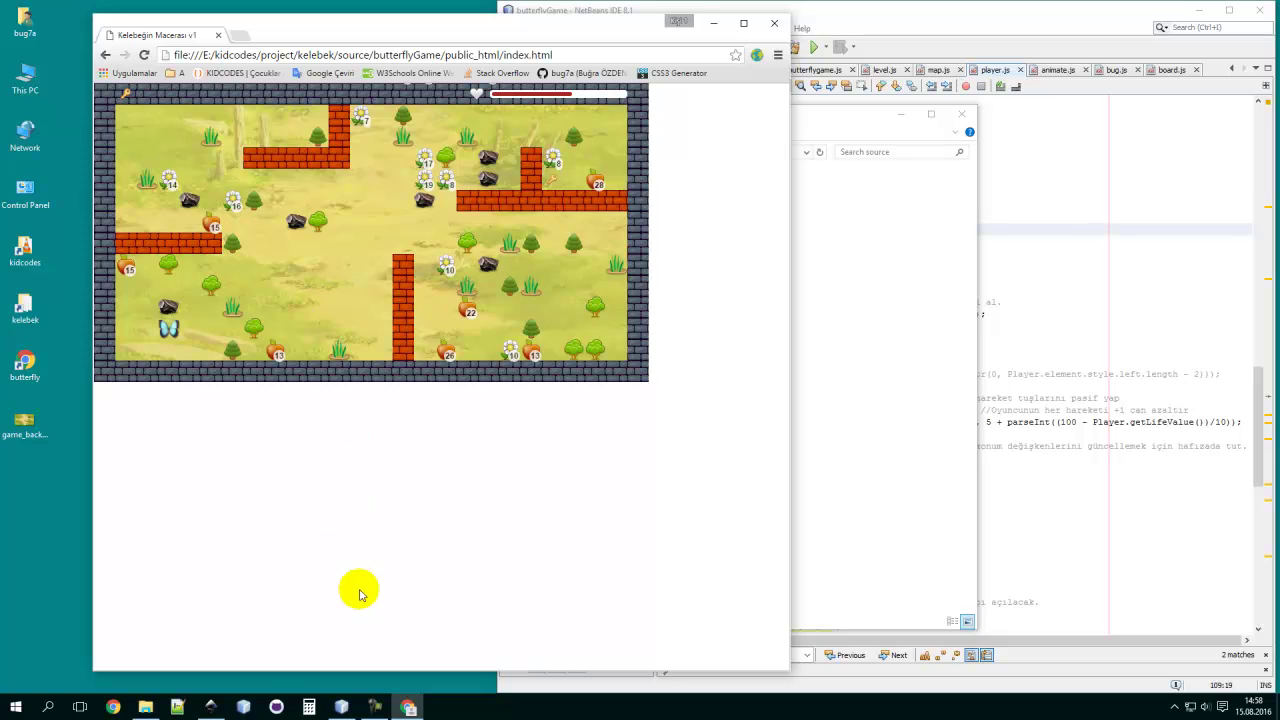
left_click(218, 707)
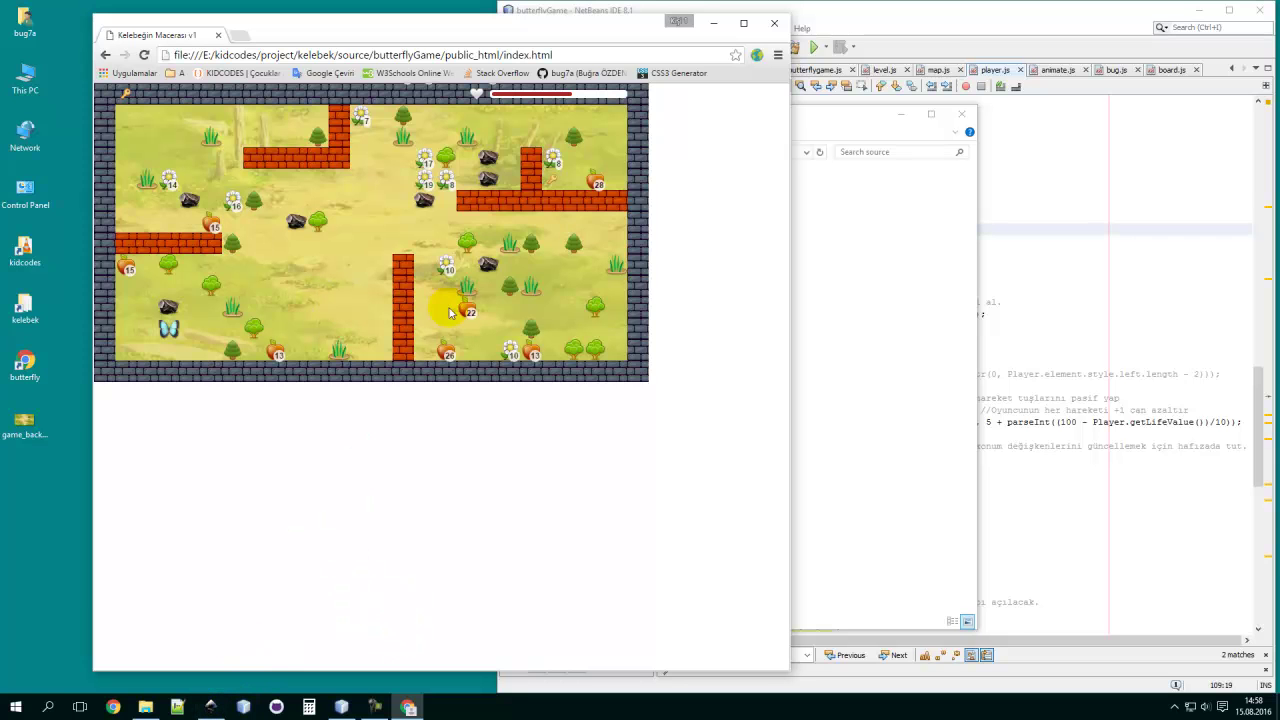
left_click(208, 707)
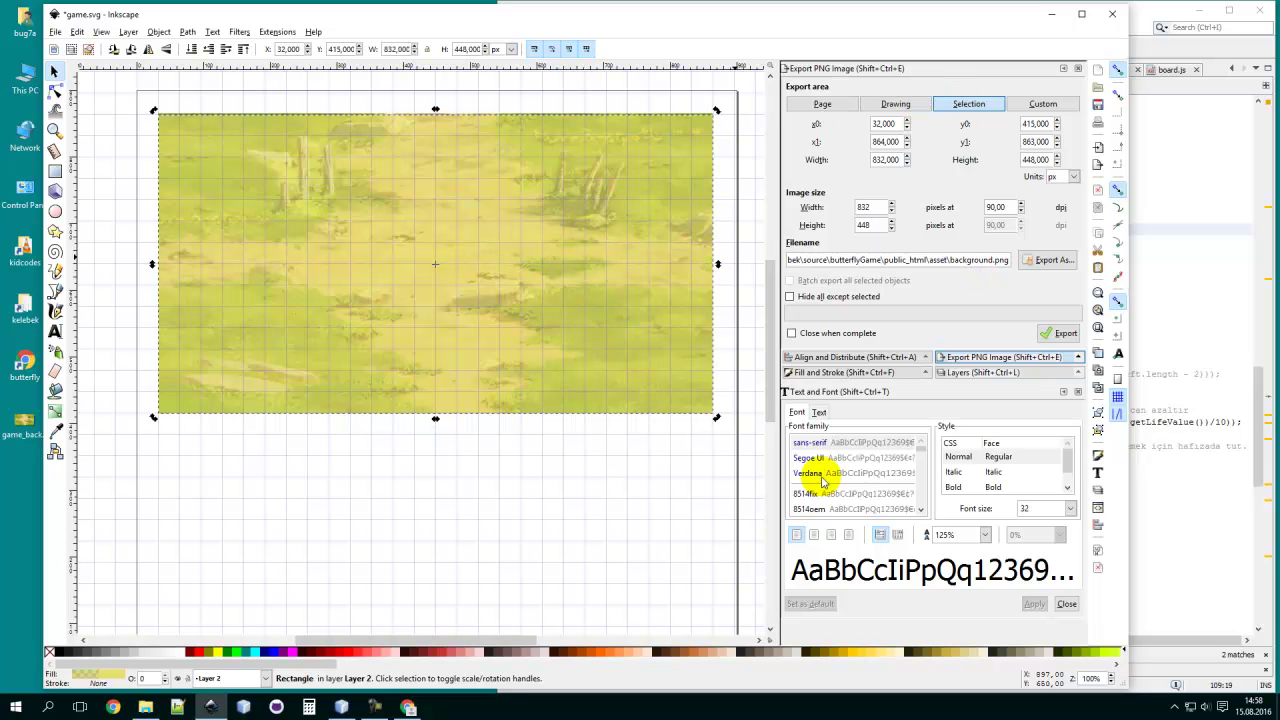
- Set the fill alpha of the yellow Layer 2 rectangle to 200
left_click(822, 373)
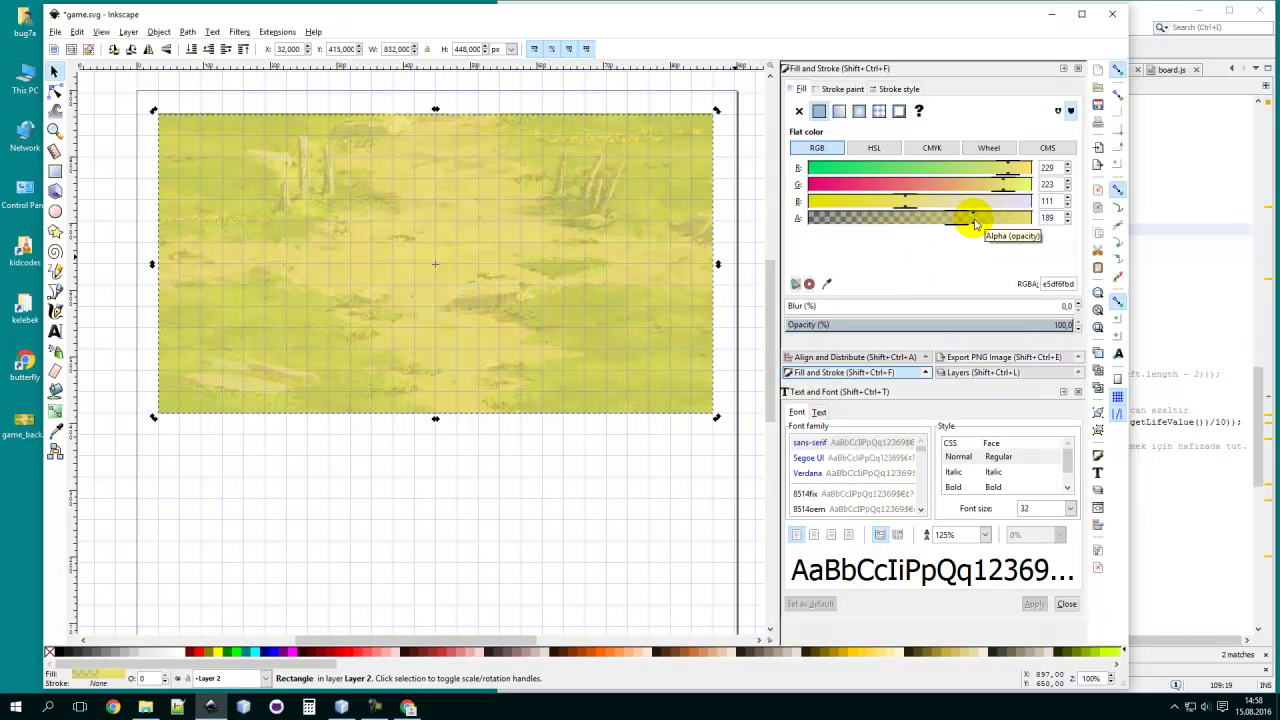
left_click_drag(975, 223, 978, 224)
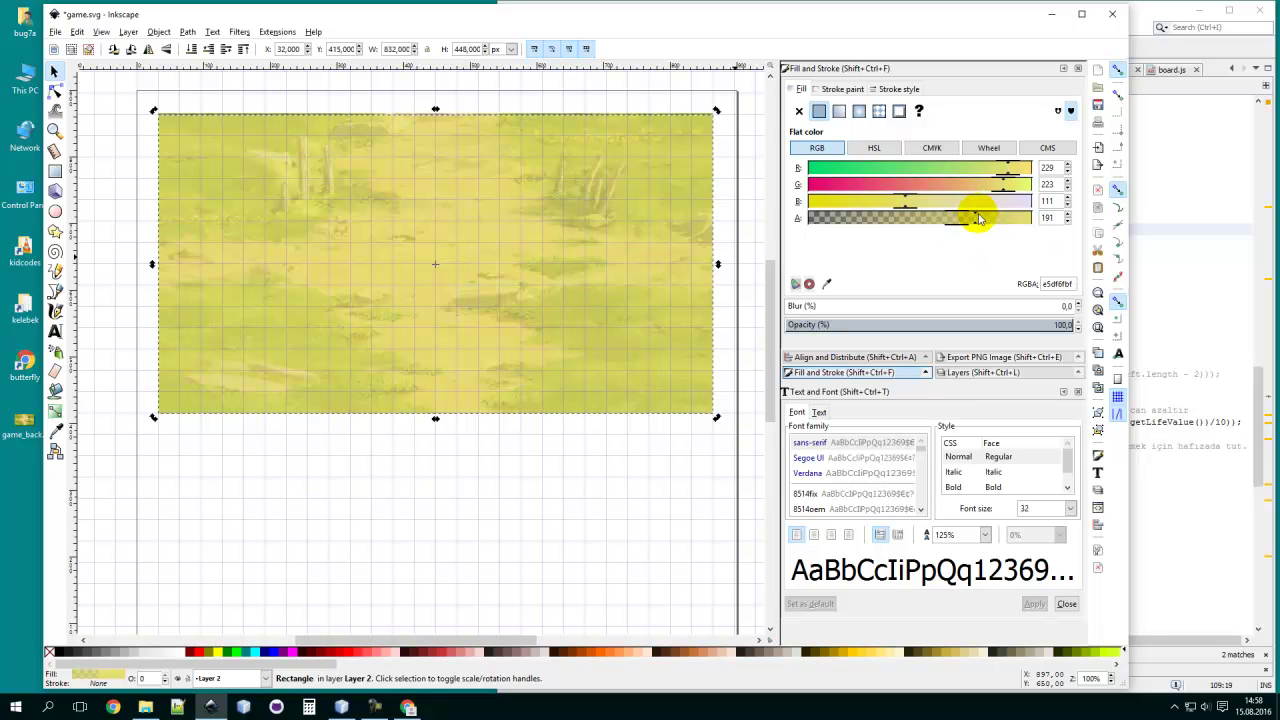
left_click(982, 224)
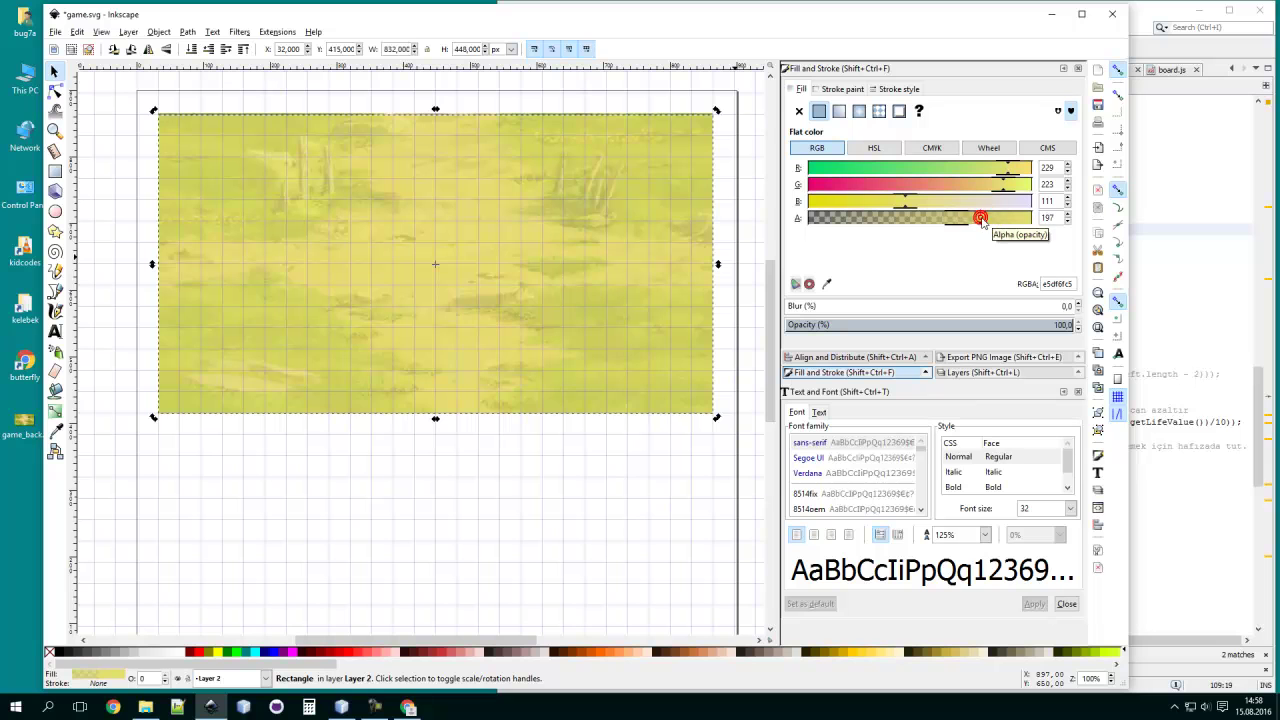
double_click(1054, 218)
left_click(1051, 218)
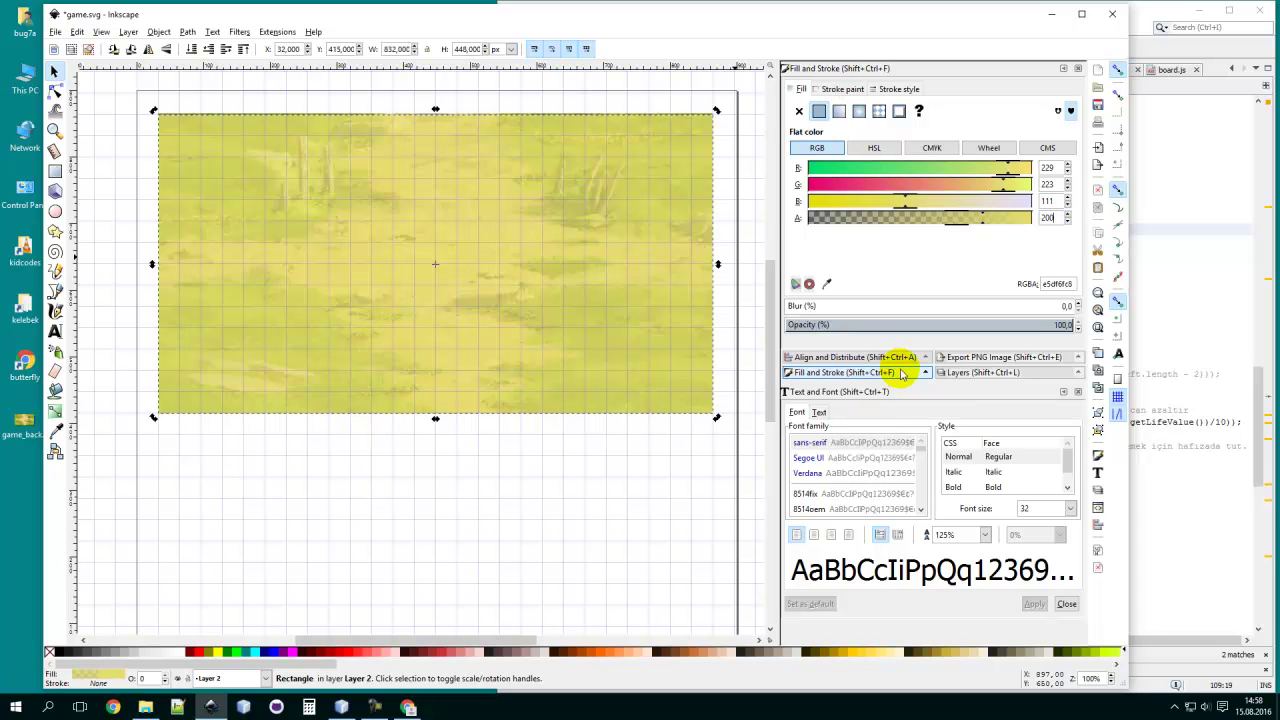
- Export the more opaque rectangle selection at 832 × 448 px over the existing background.png
left_click(977, 360)
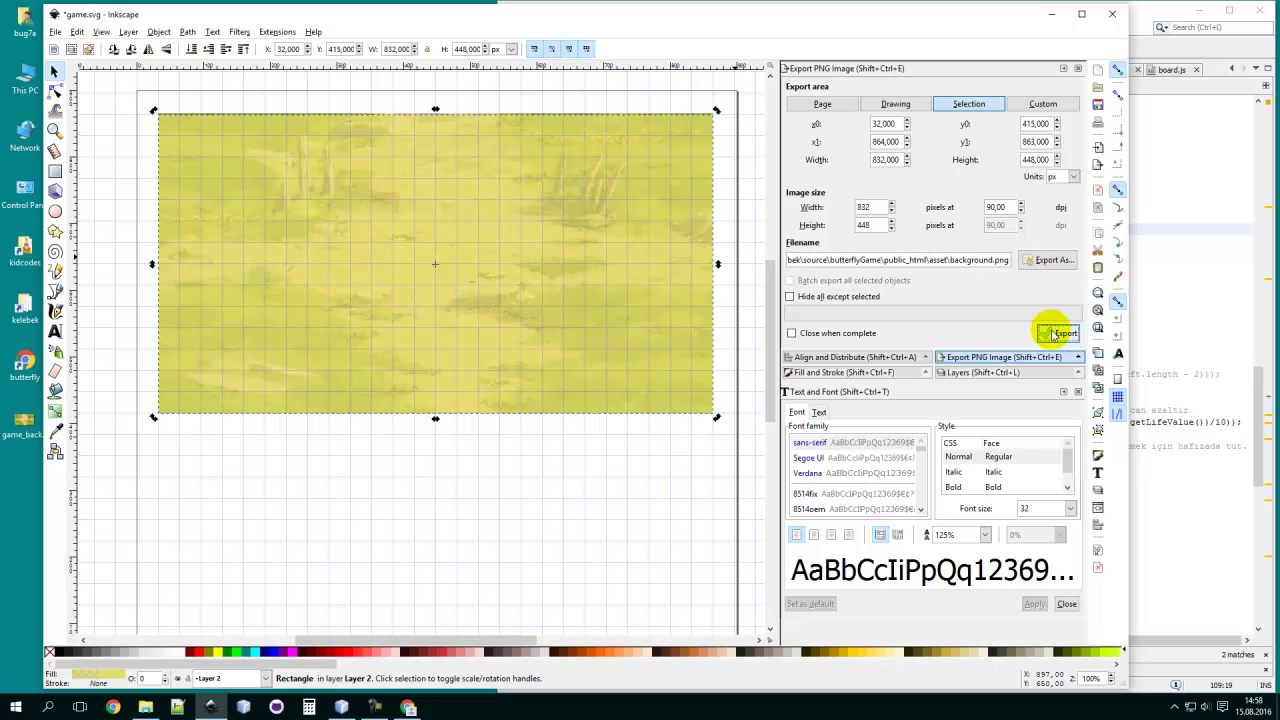
left_click(1052, 333)
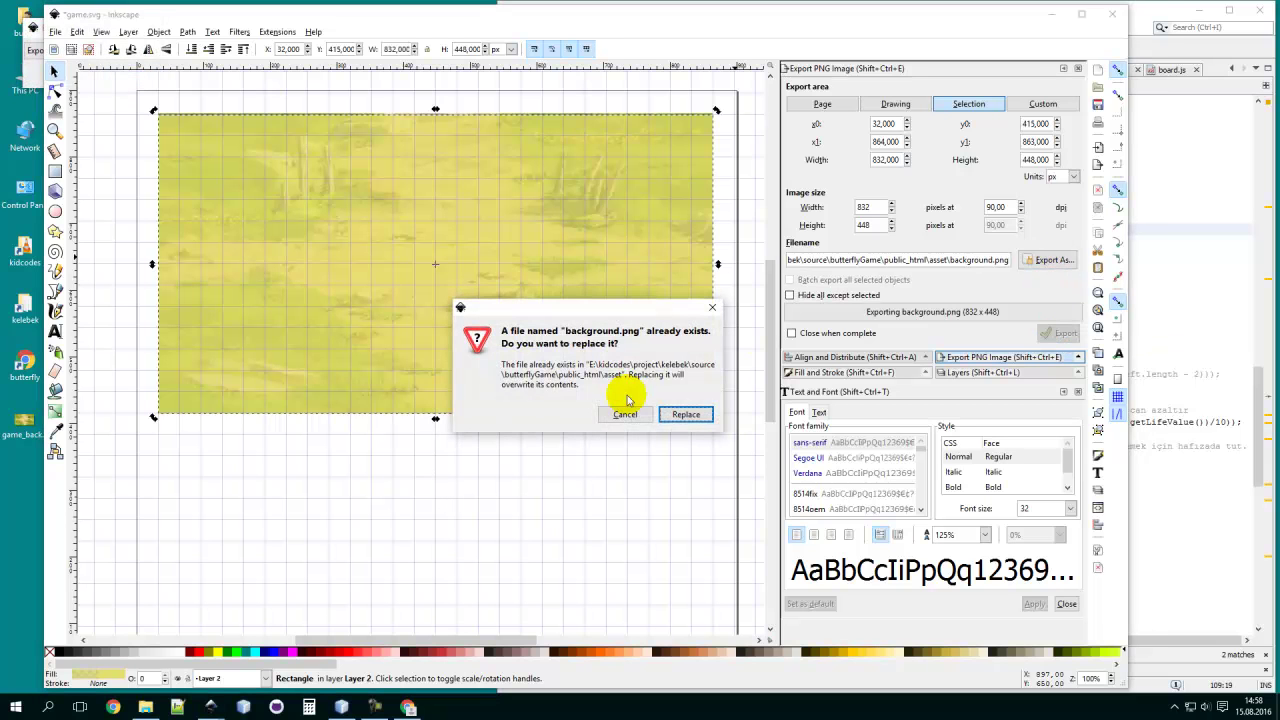
left_click(690, 417)
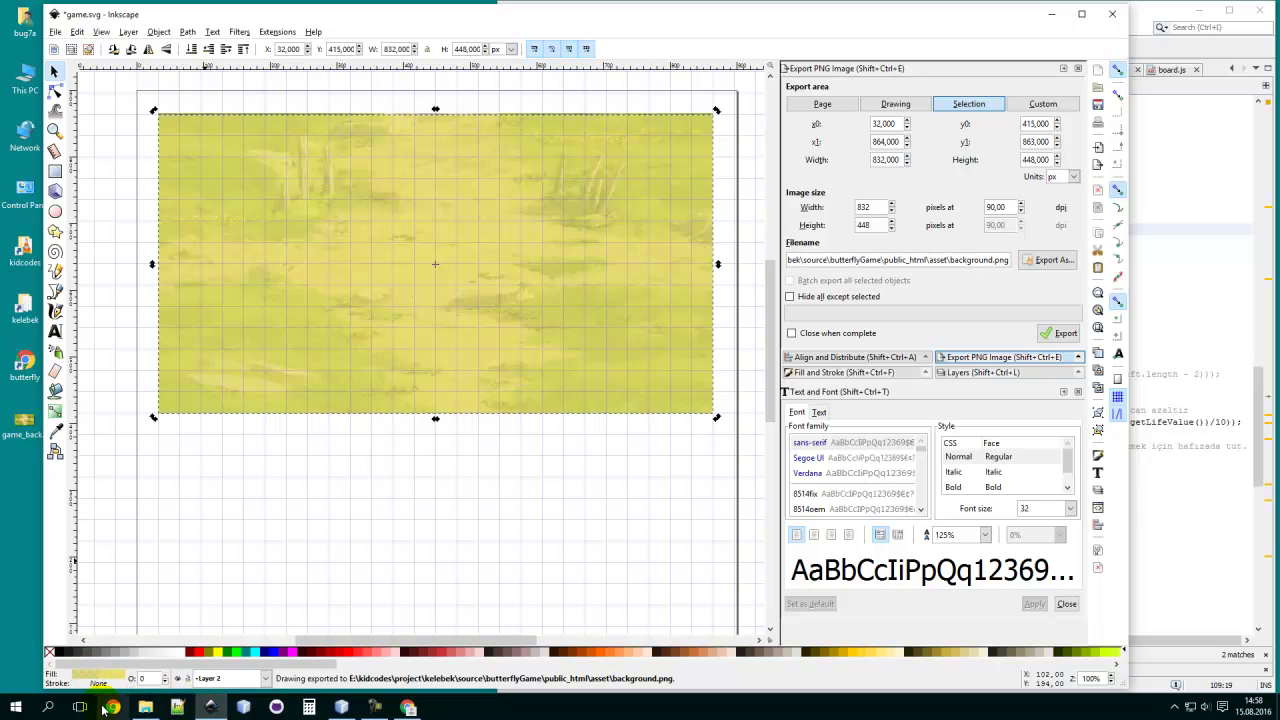
- Switch to the browser and reload the butterfly game to examine the paler background behind the game objects
left_click(415, 708)
left_click(145, 55)
left_click(145, 55)
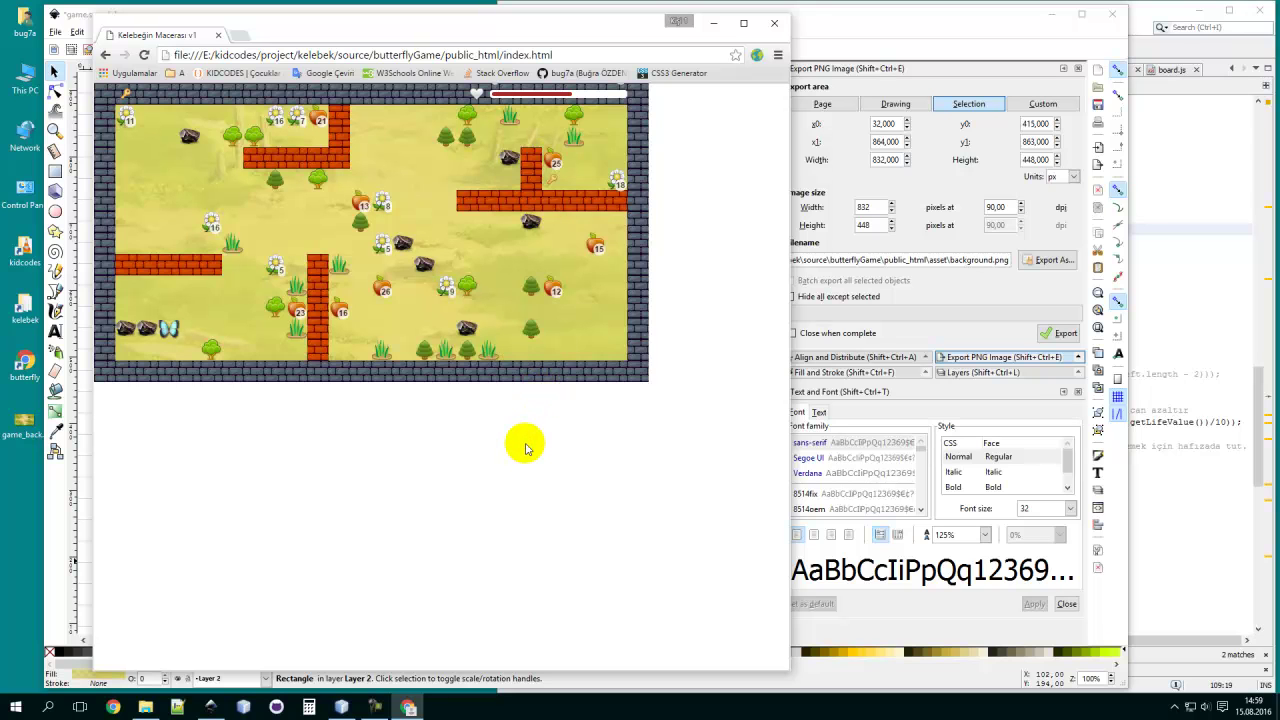
- Browse the kelebek project folder in File Explorer through source, butterflyGame and public_html to the asset folder
double_click(22, 298)
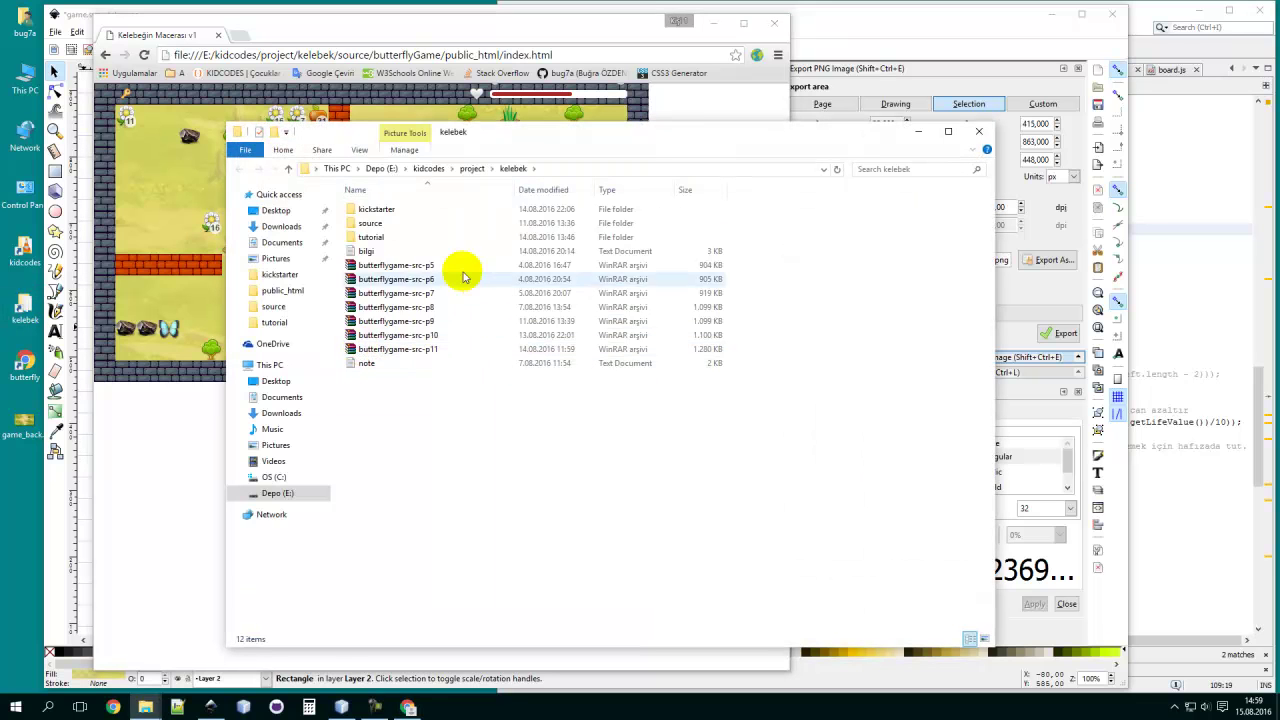
double_click(404, 225)
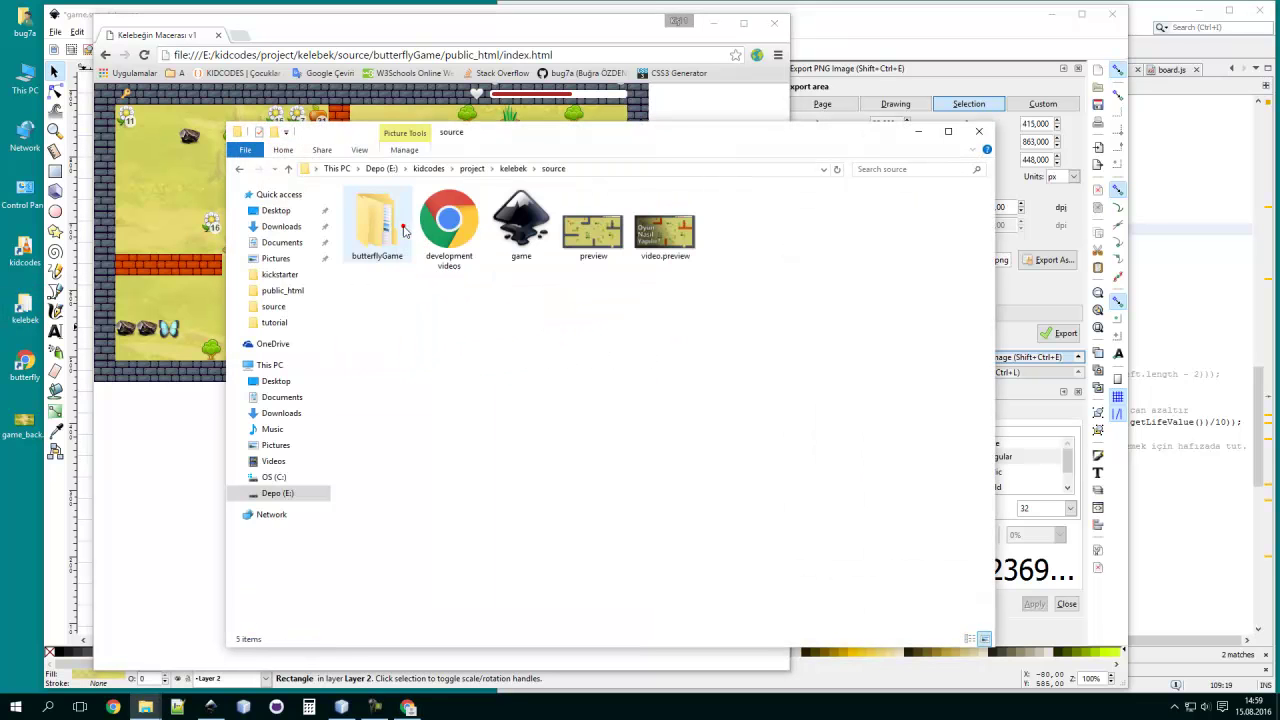
double_click(380, 228)
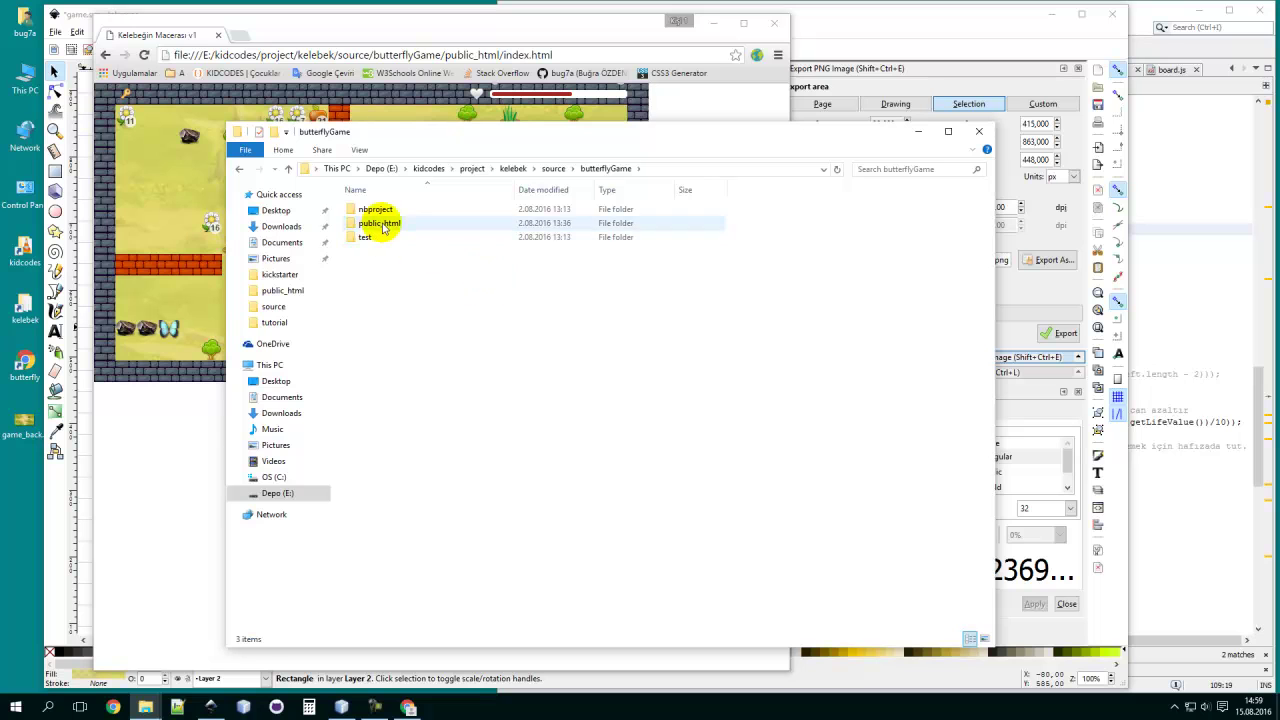
double_click(380, 228)
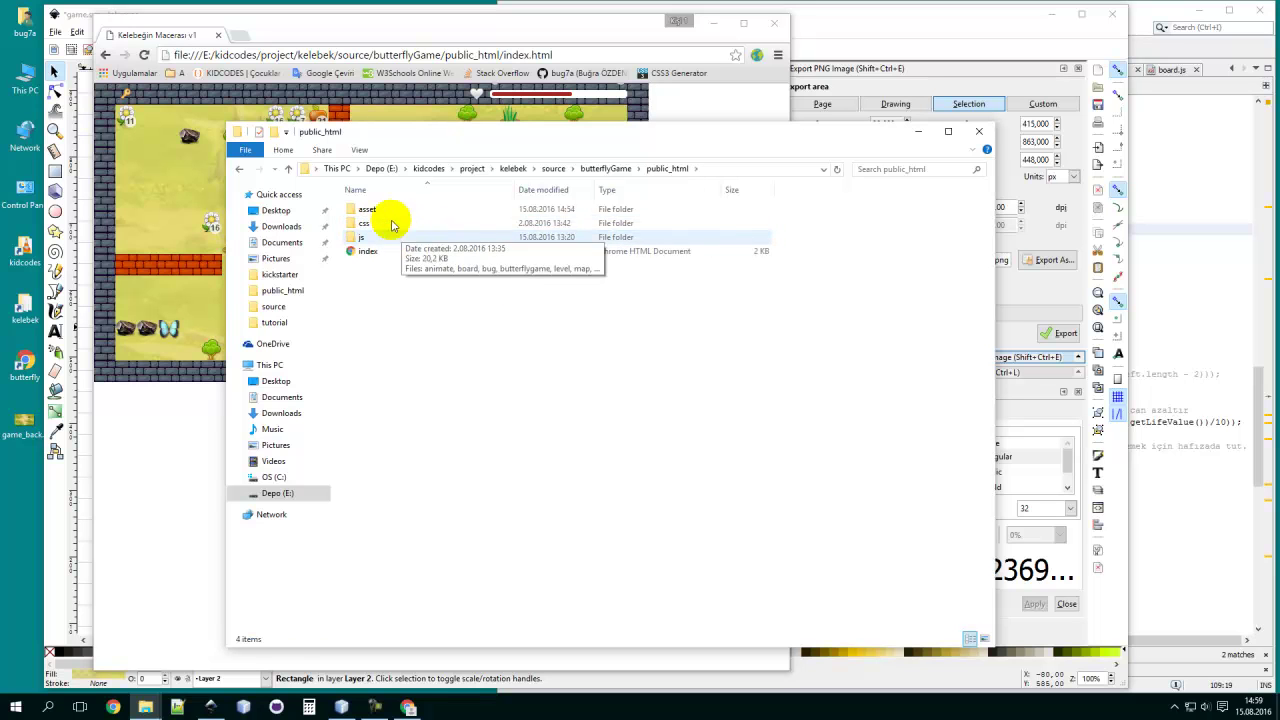
double_click(385, 207)
- Open the preview image from the project's source folder, compare it side by side with the running game, and close it
left_click_drag(622, 134, 798, 146)
left_click(822, 176)
left_click(771, 177)
left_click(722, 176)
left_click(745, 247)
double_click(745, 247)
left_click_drag(554, 114, 857, 43)
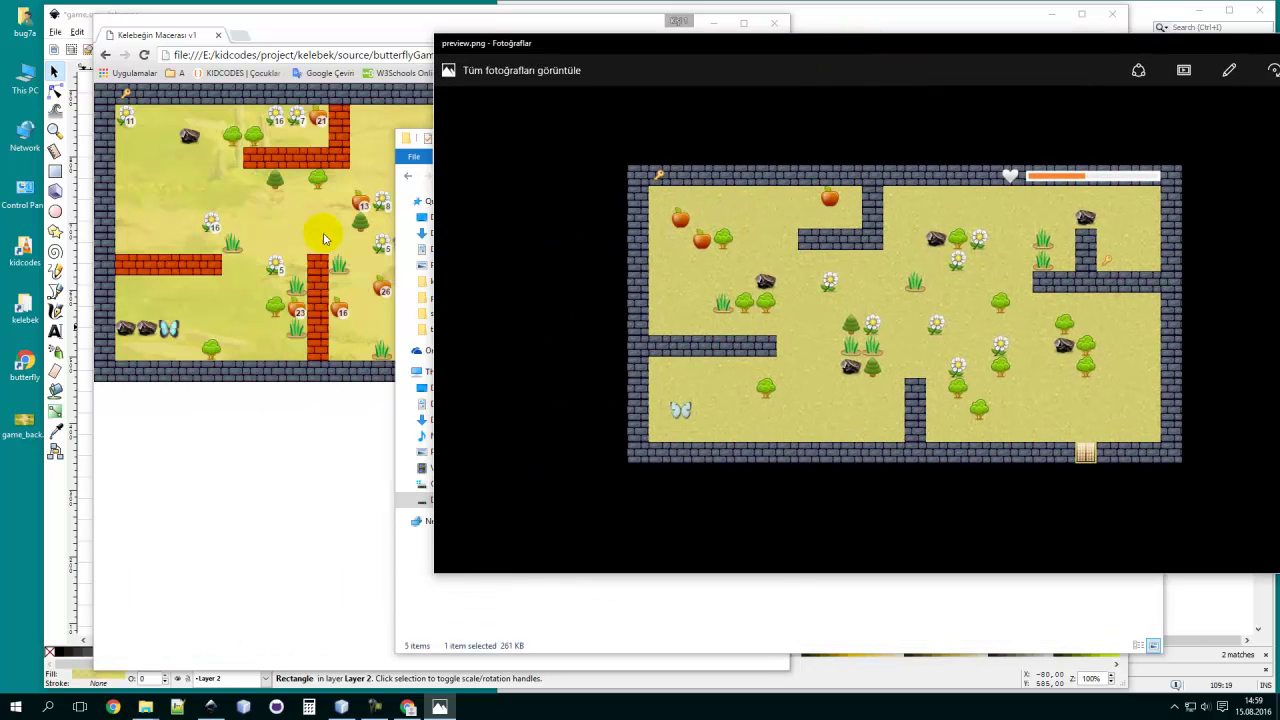
left_click(280, 434)
left_click(884, 339)
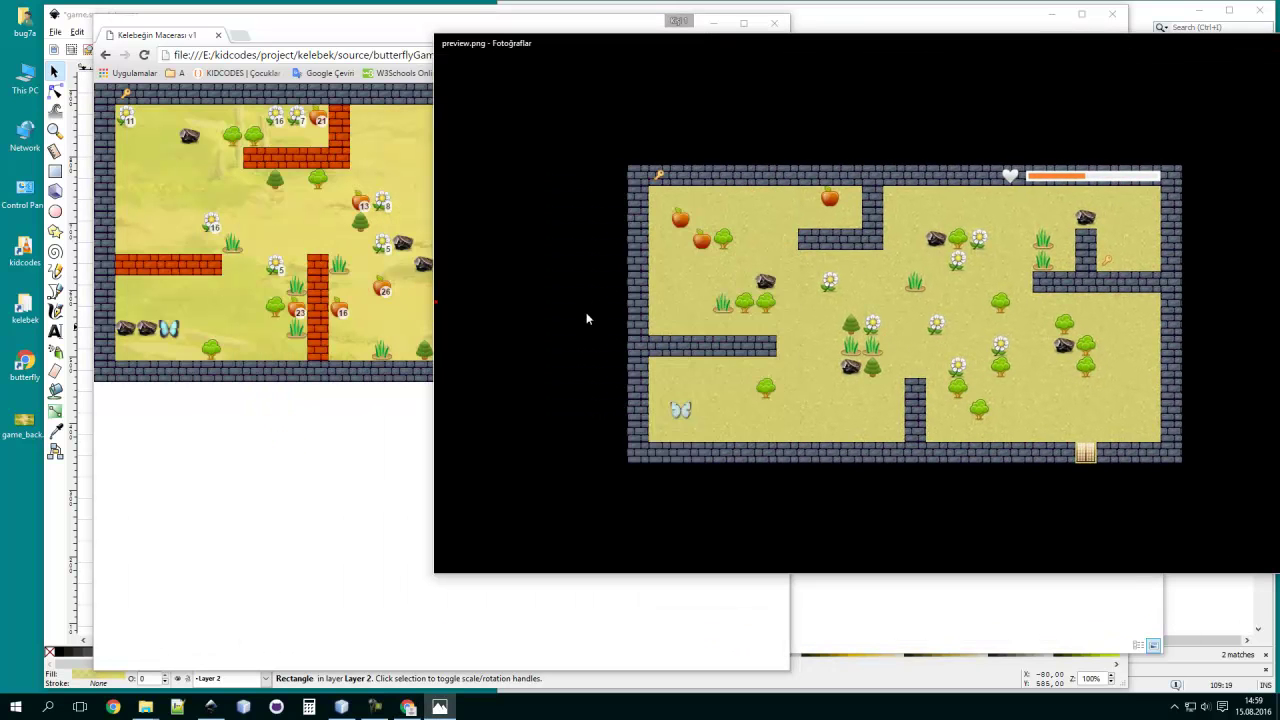
left_click_drag(431, 300, 651, 301)
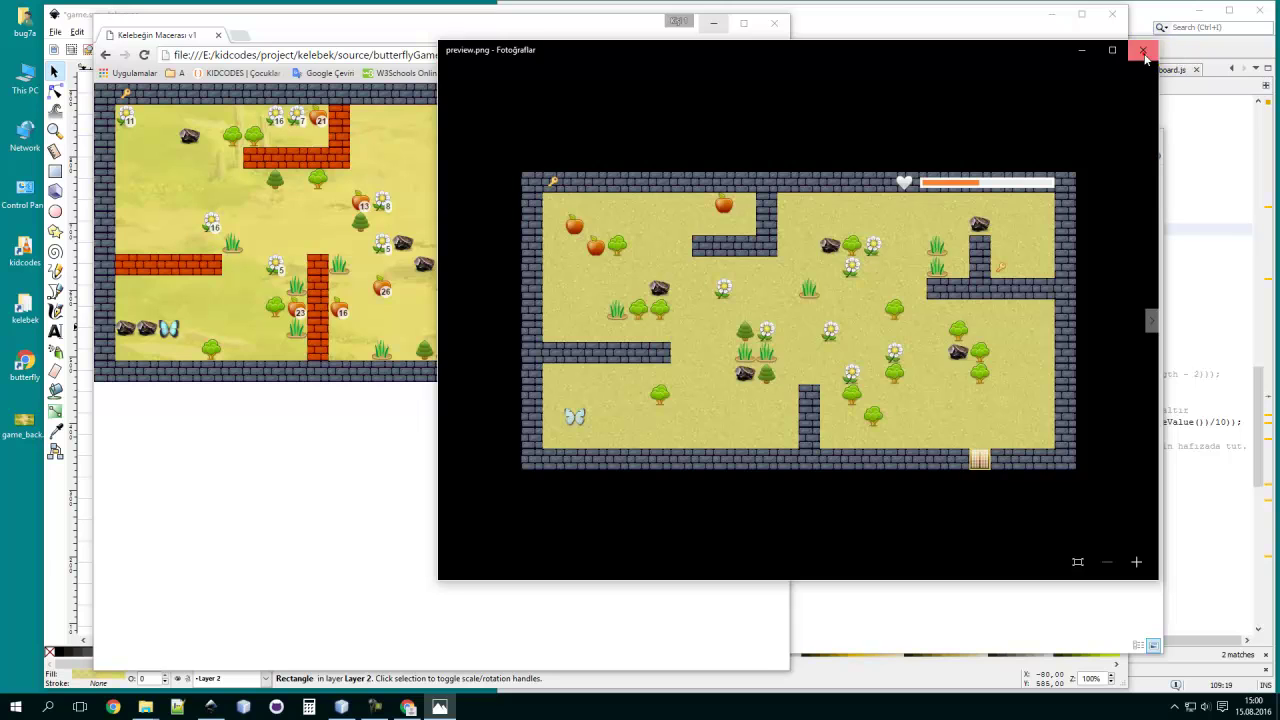
left_click(1145, 48)
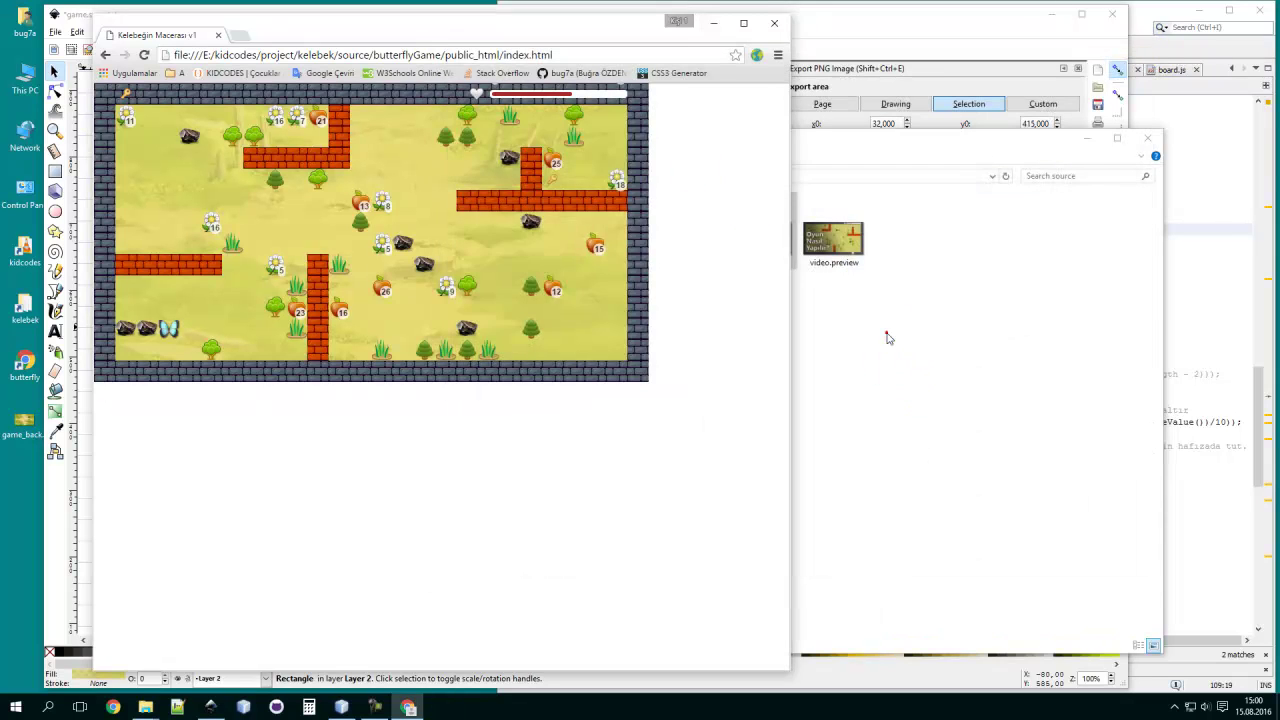
- Open the butterflyGame public_html asset folder and compare the background image there with the game page in the browser
double_click(543, 225)
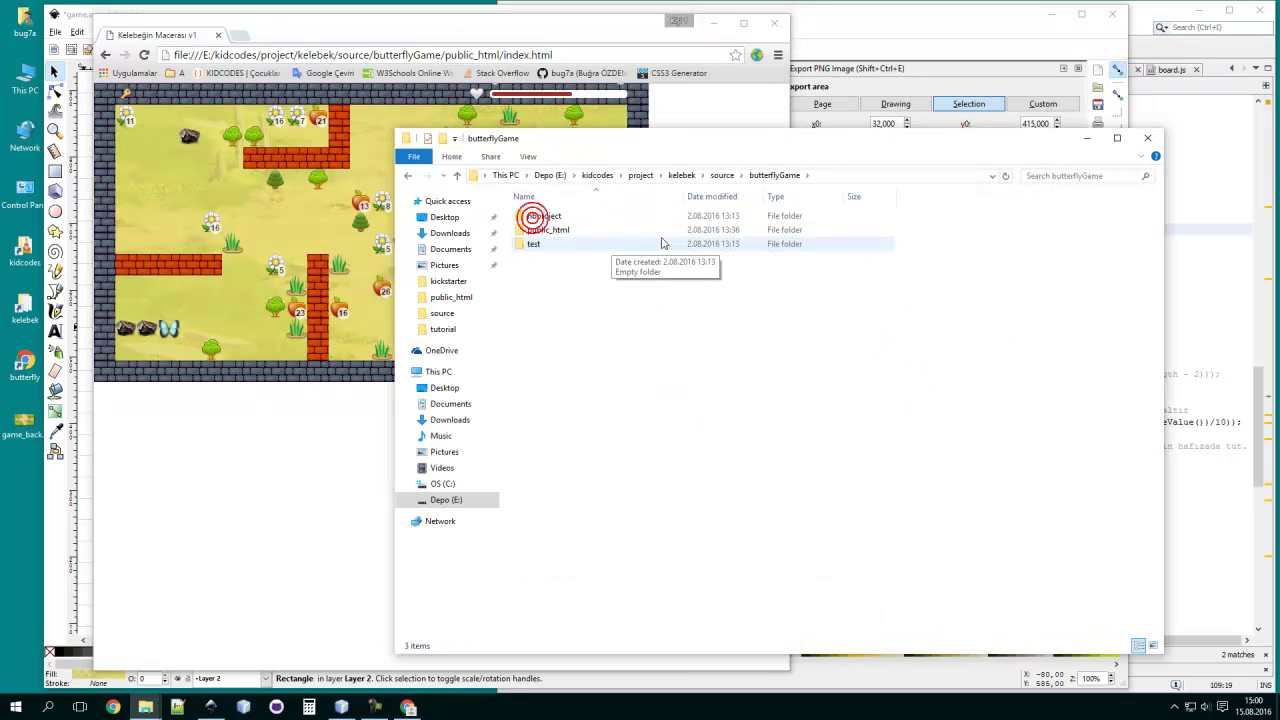
double_click(560, 230)
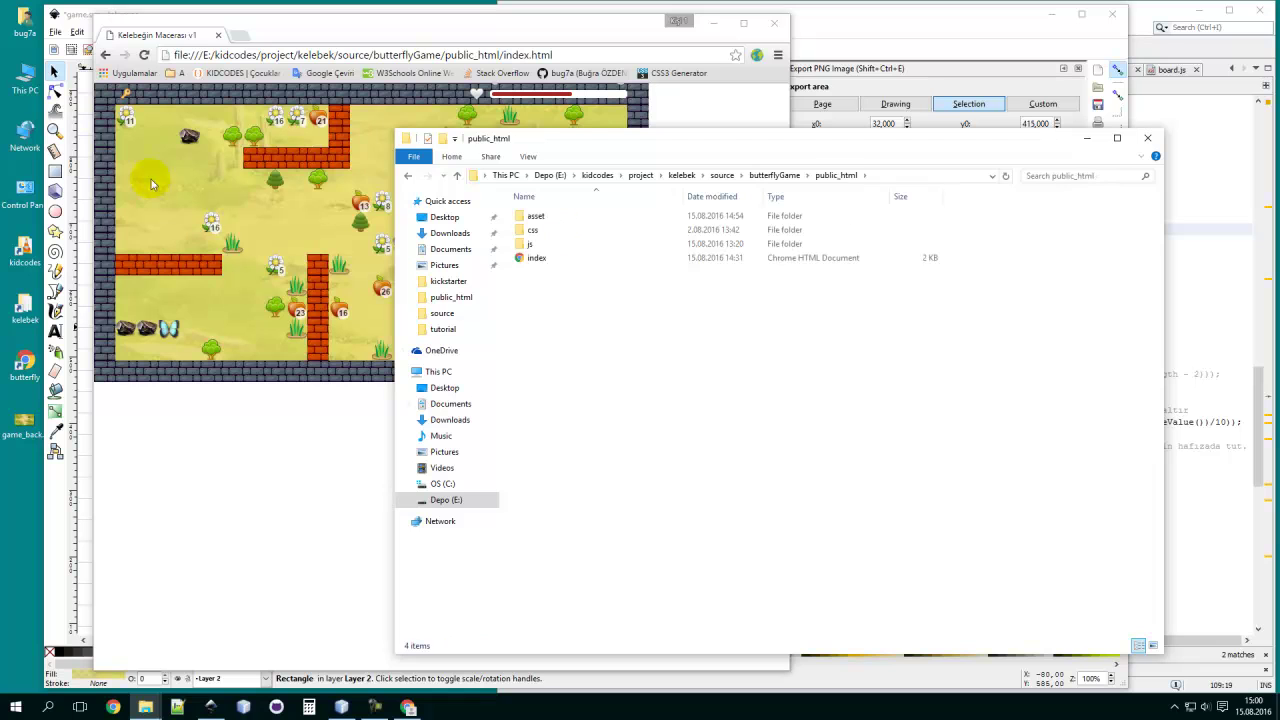
double_click(540, 217)
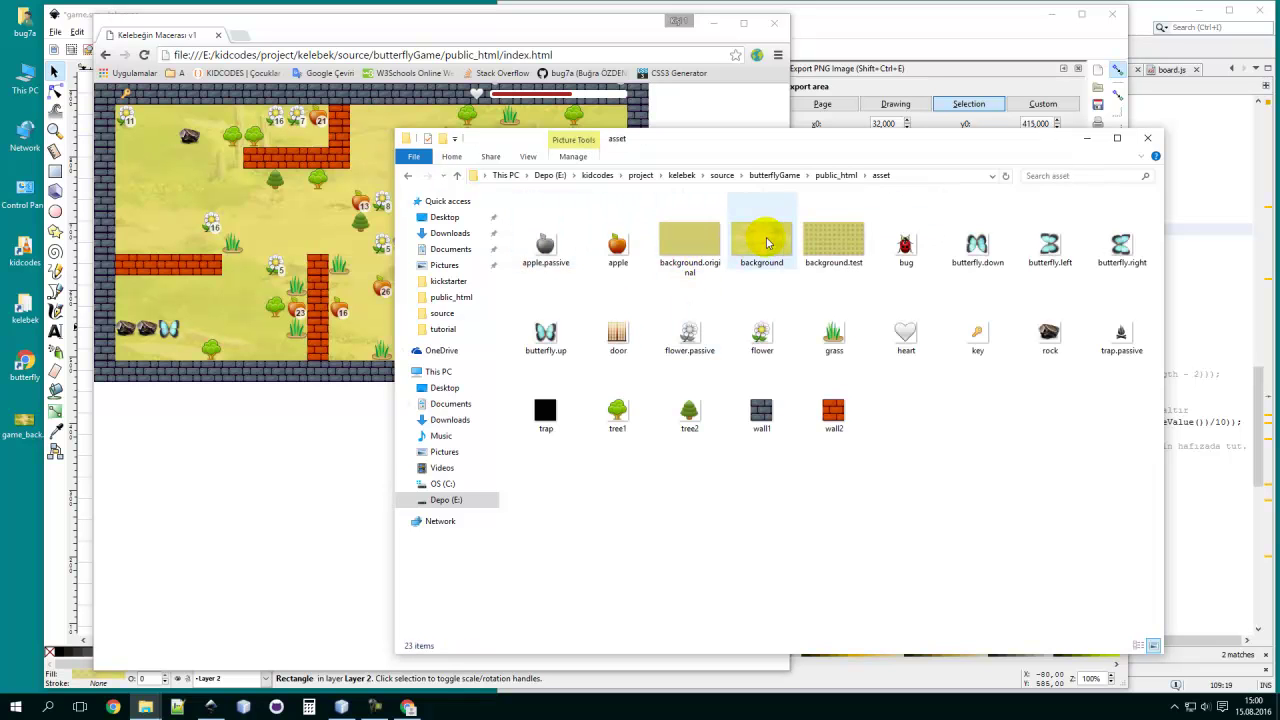
mouse_move(767, 243)
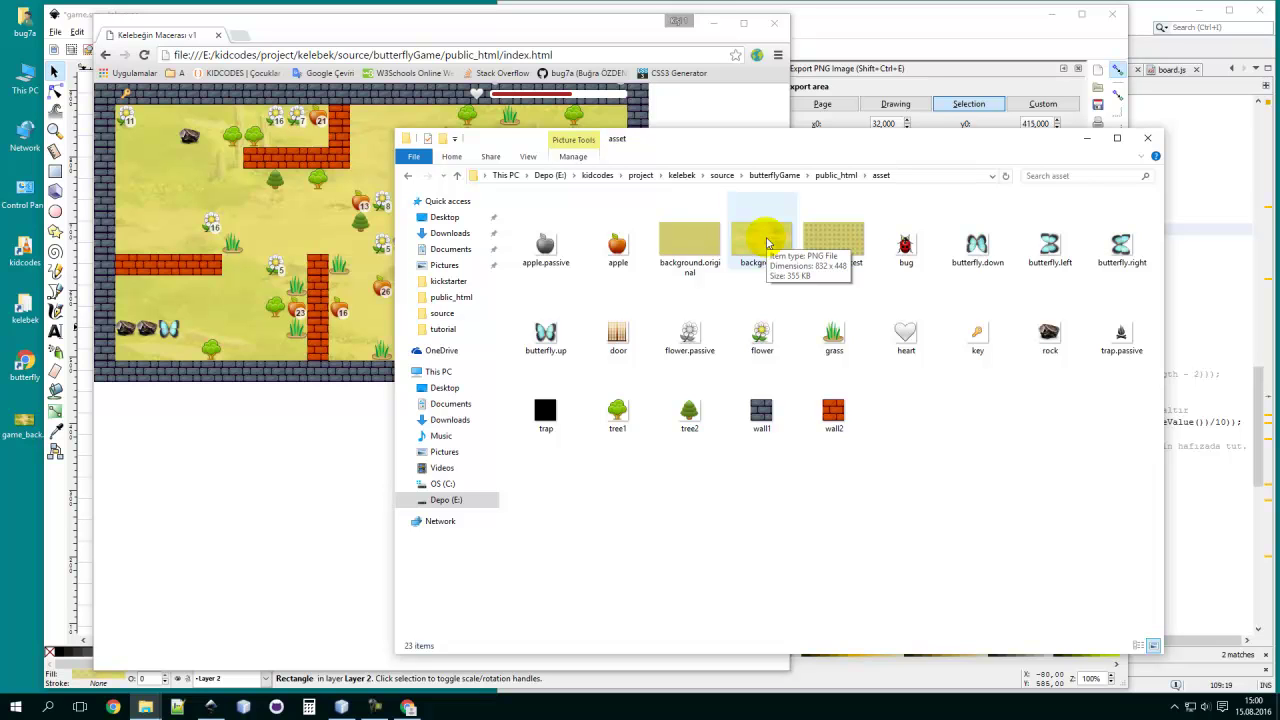
left_click(767, 242)
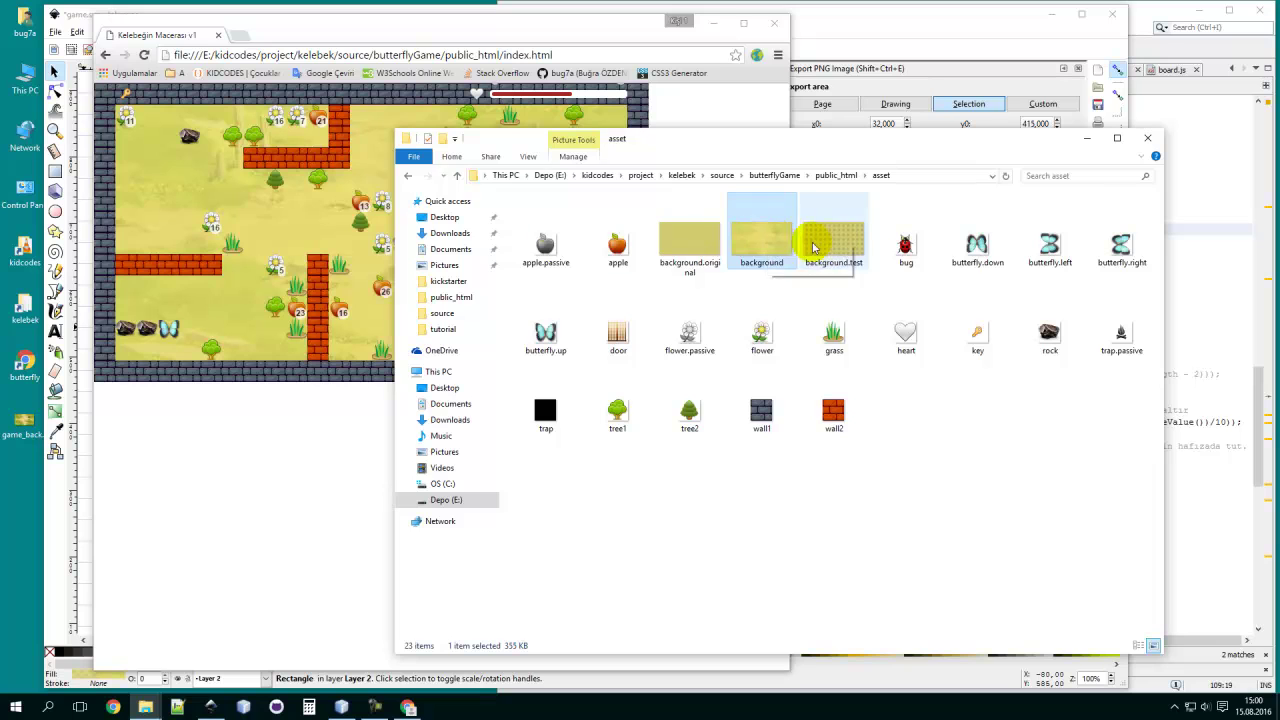
left_click(255, 220)
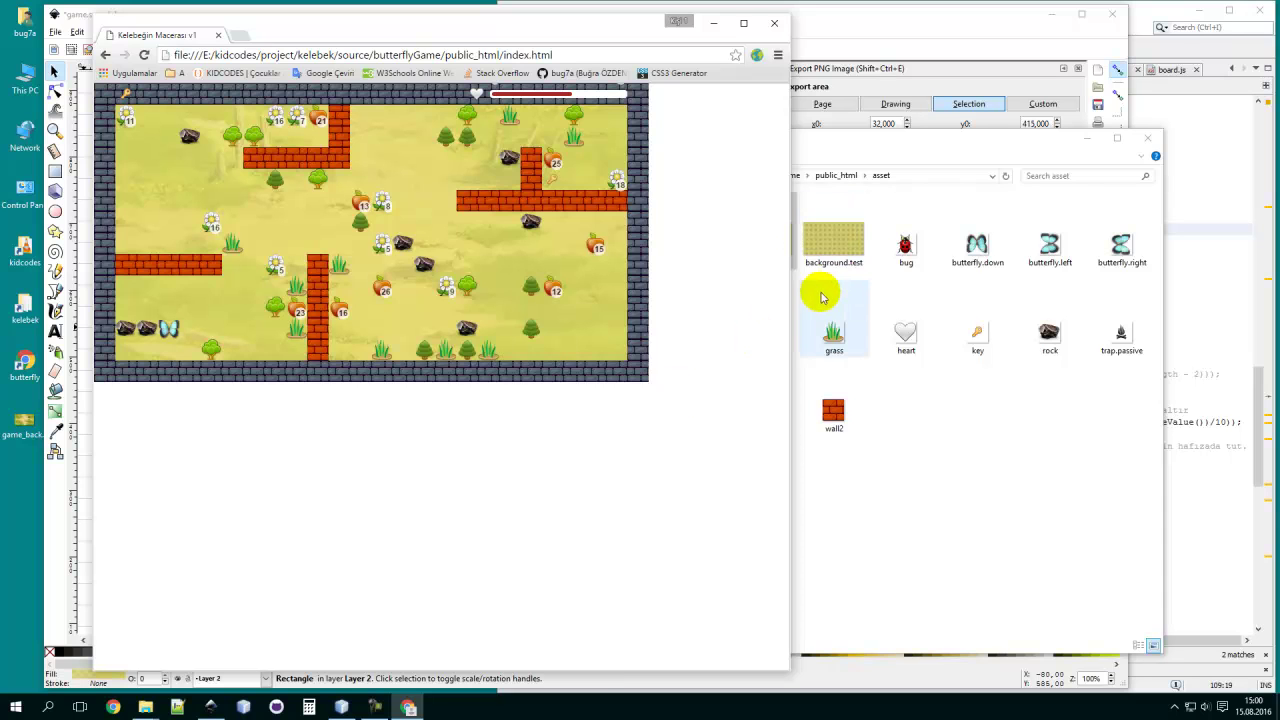
left_click(935, 507)
left_click(935, 507)
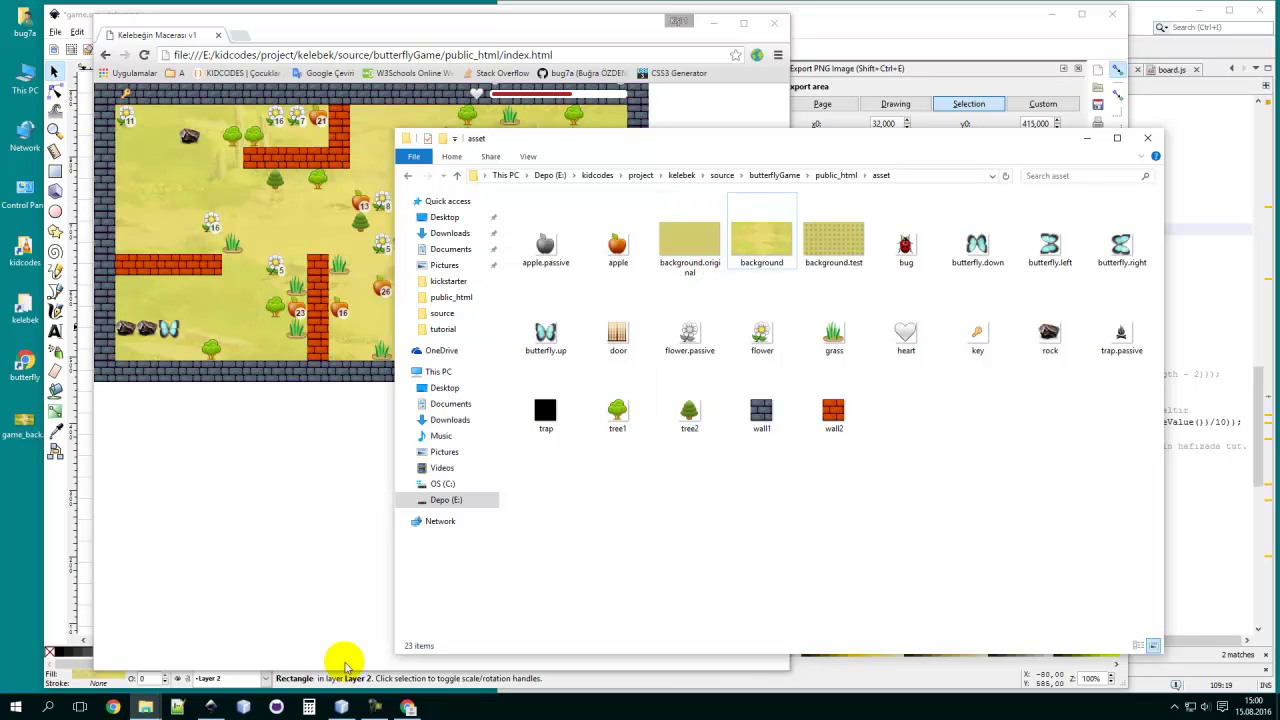
- Switch to Inkscape and hide Layer 2 and the background image layer to isolate the Layer 3 texture
left_click(209, 707)
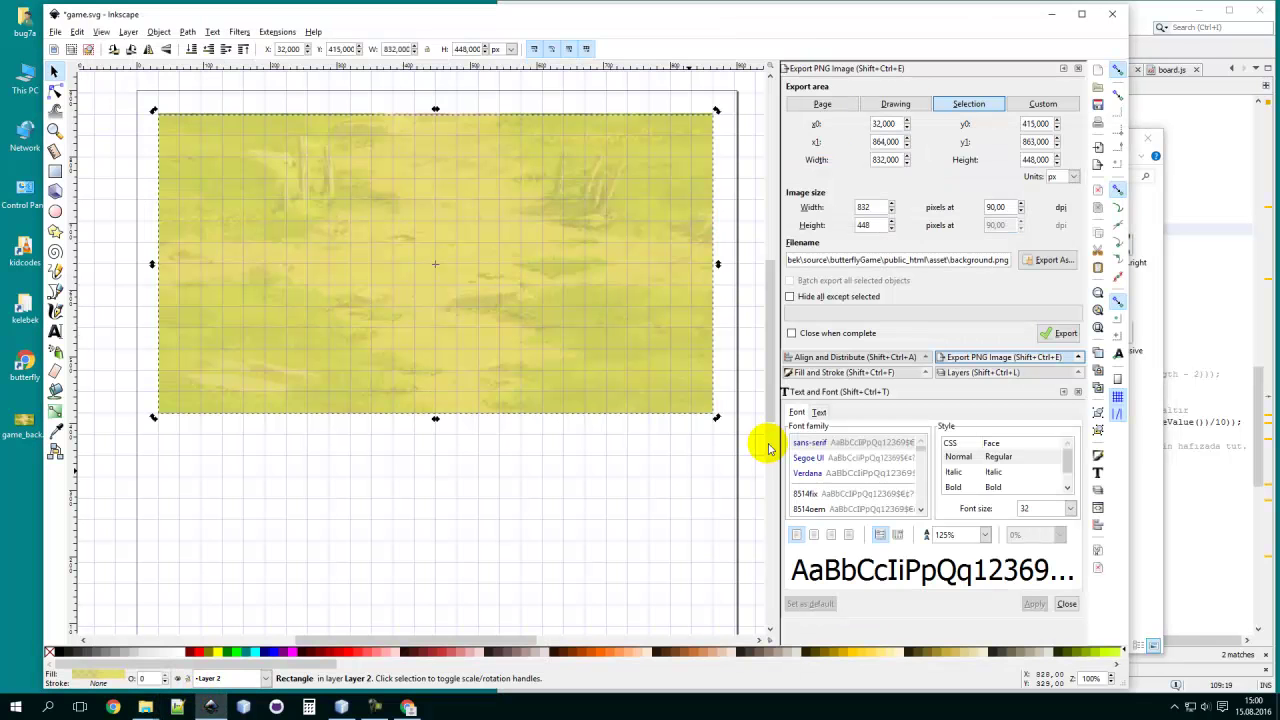
key("ctrl+z")
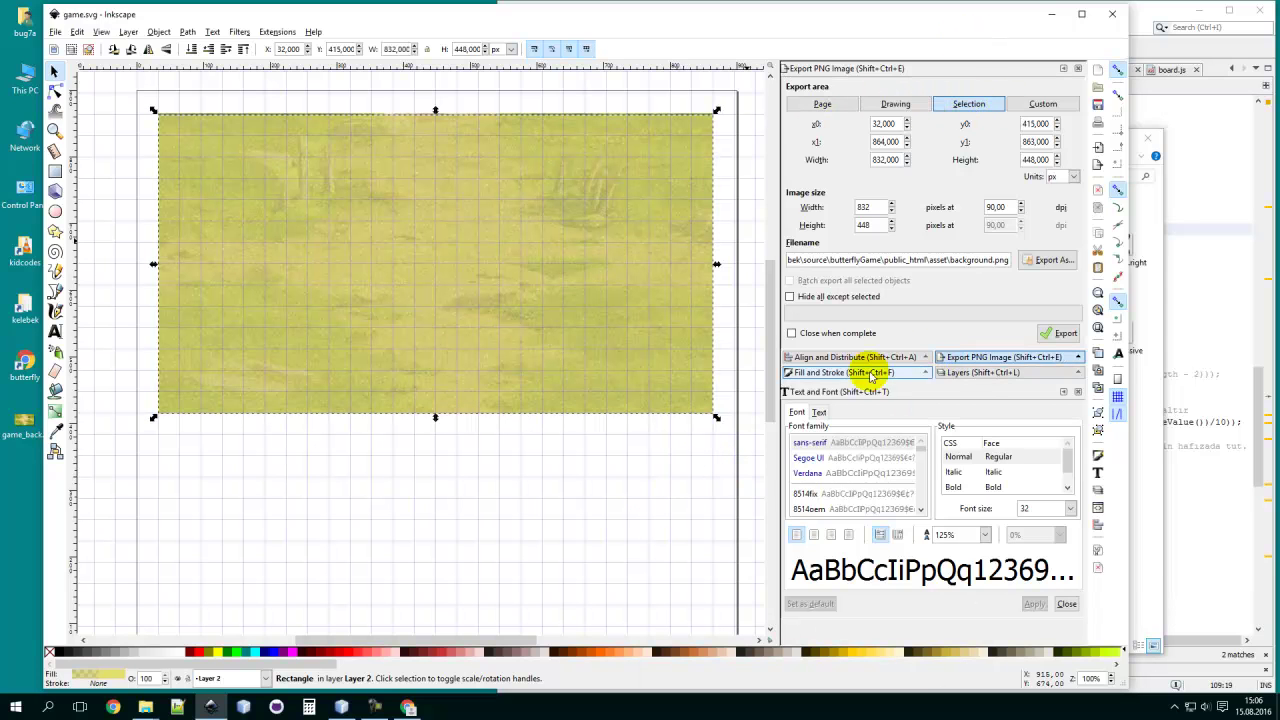
left_click(980, 372)
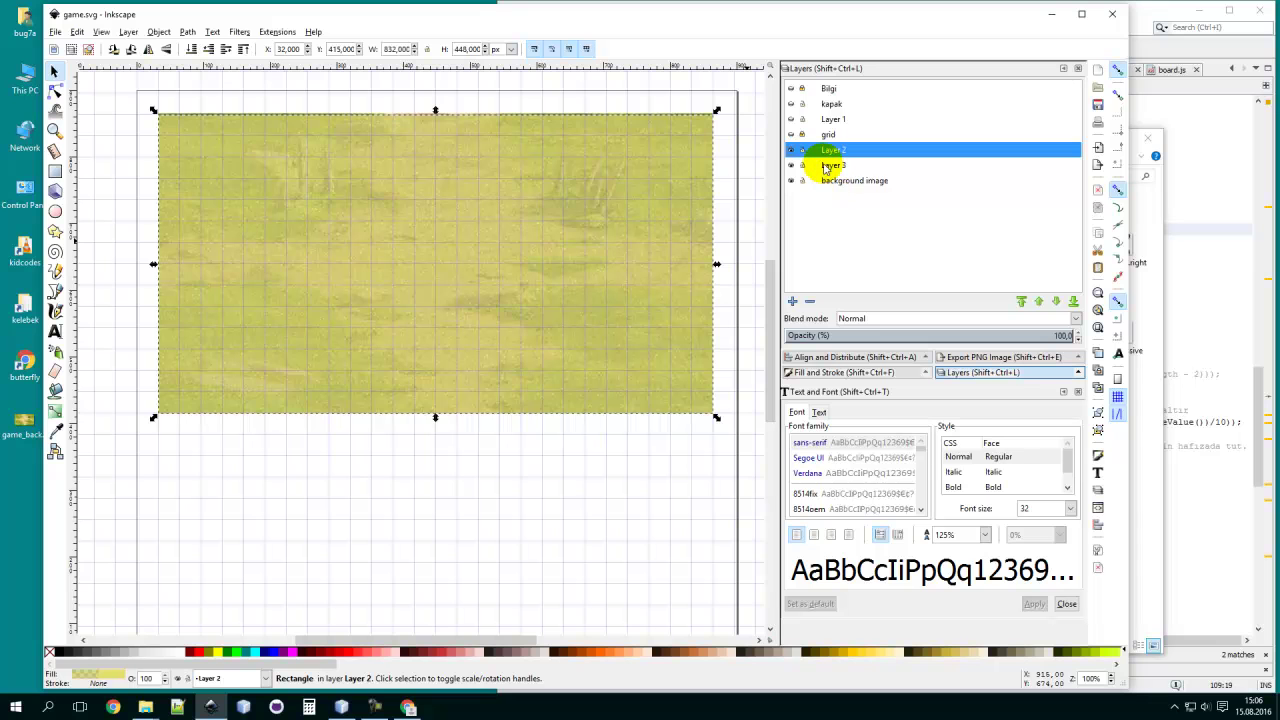
left_click(791, 150)
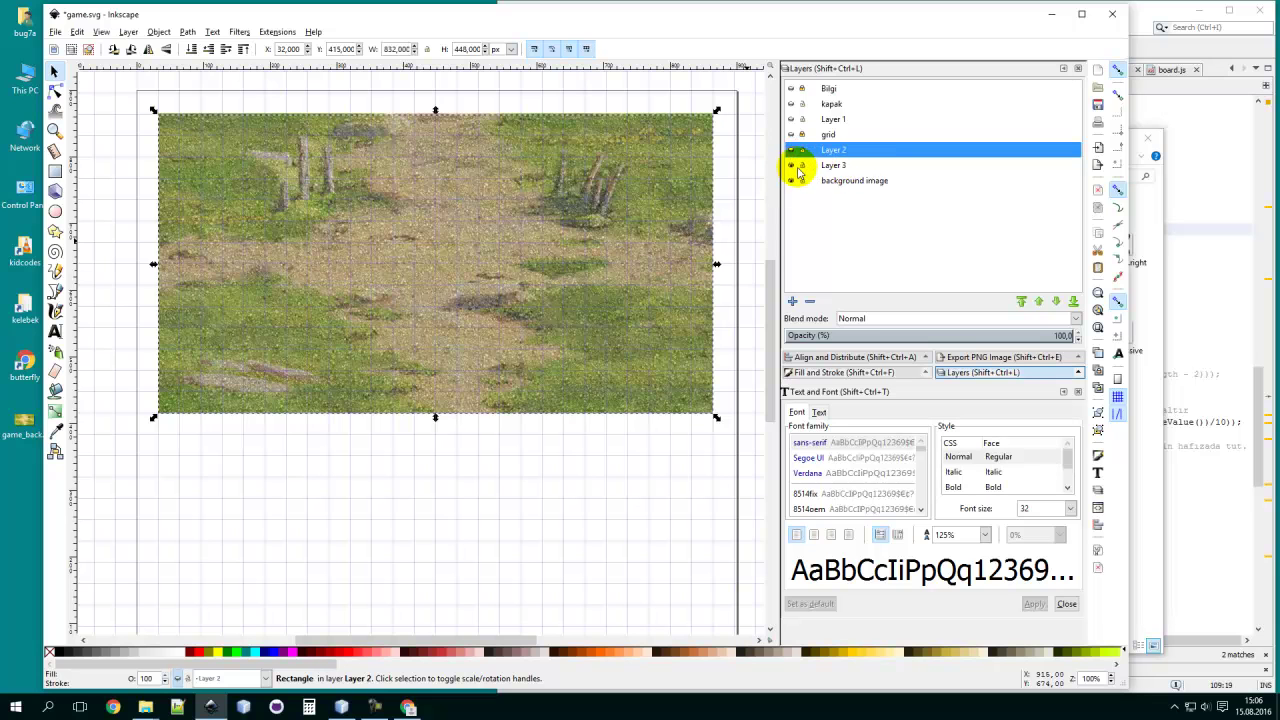
left_click(791, 181)
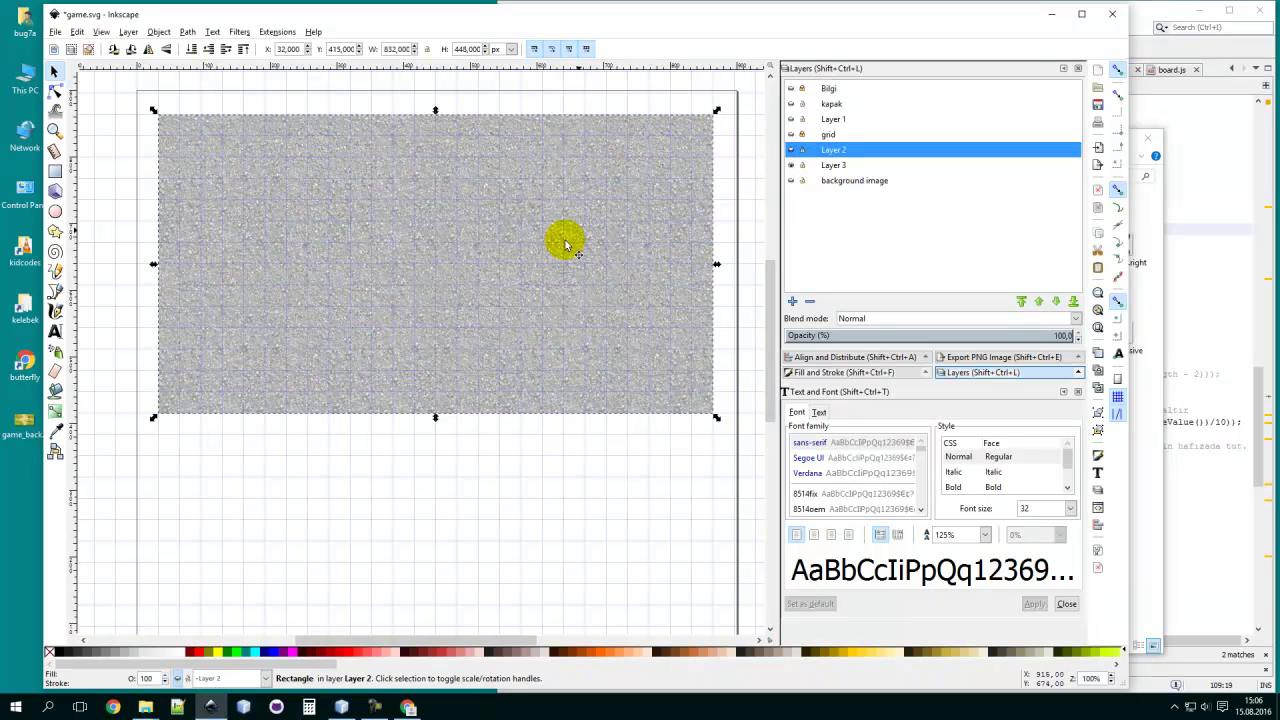